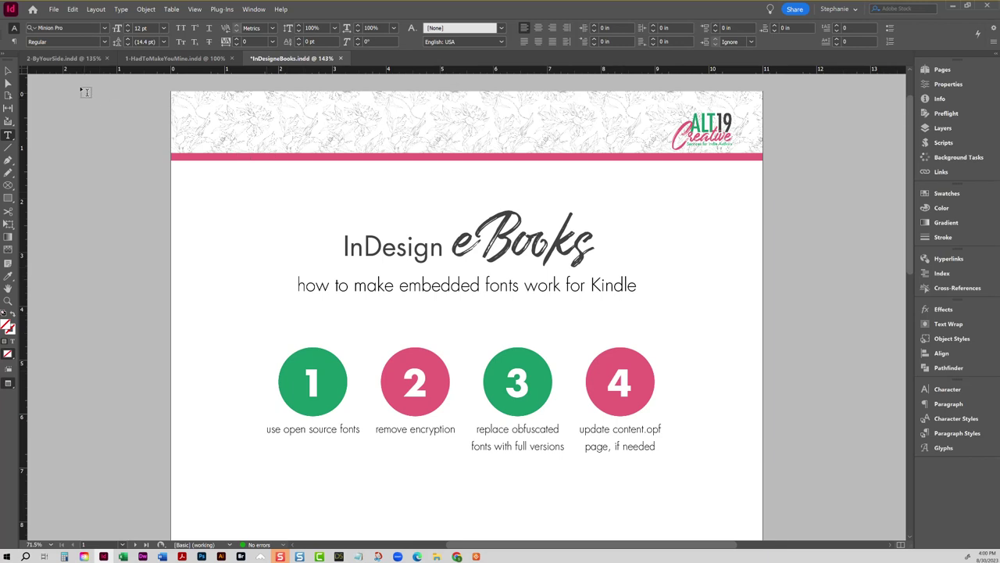
Step: Switch to the 2-ByYourSide.indd document and select some Chapter 5 body text
{"action": "left_click", "coordinate": [63, 57]}
{"action": "scroll", "coordinate": [378, 210], "scroll_direction": "up", "scroll_amount": 6}
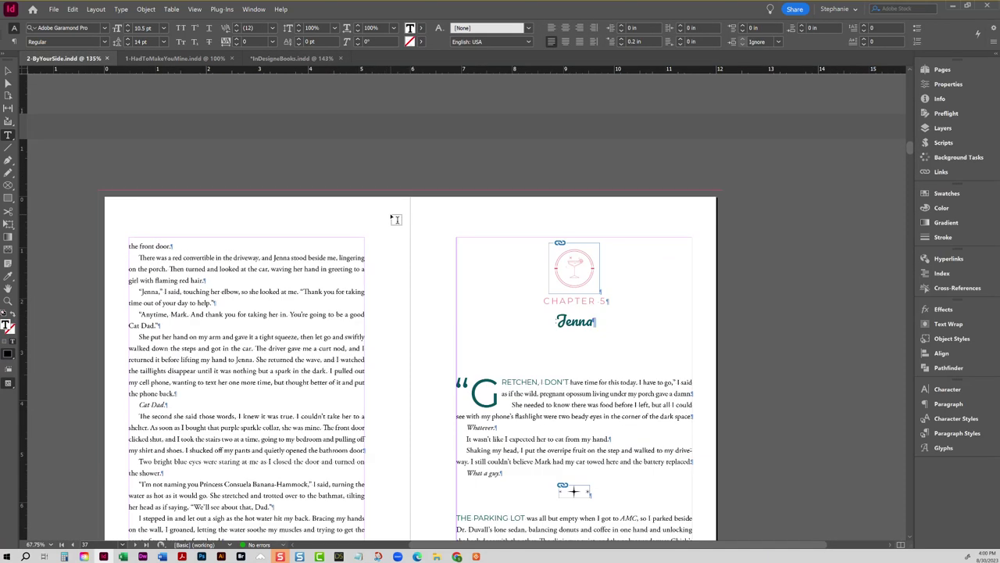
{"action": "left_click_drag", "start_coordinate": [211, 197], "coordinate": [300, 222]}
{"action": "left_click_drag", "start_coordinate": [129, 187], "coordinate": [168, 254]}
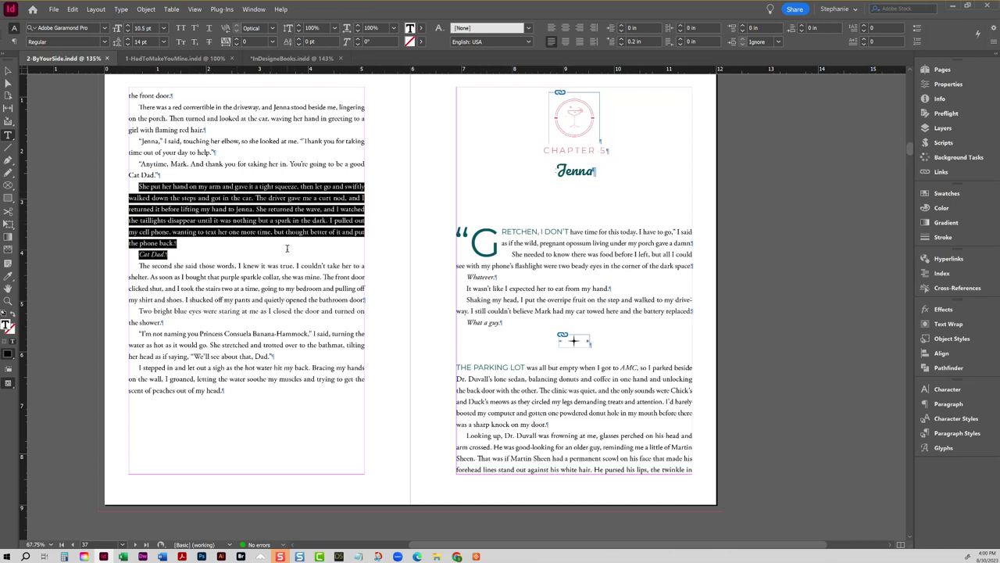
{"action": "left_click", "coordinate": [231, 198]}
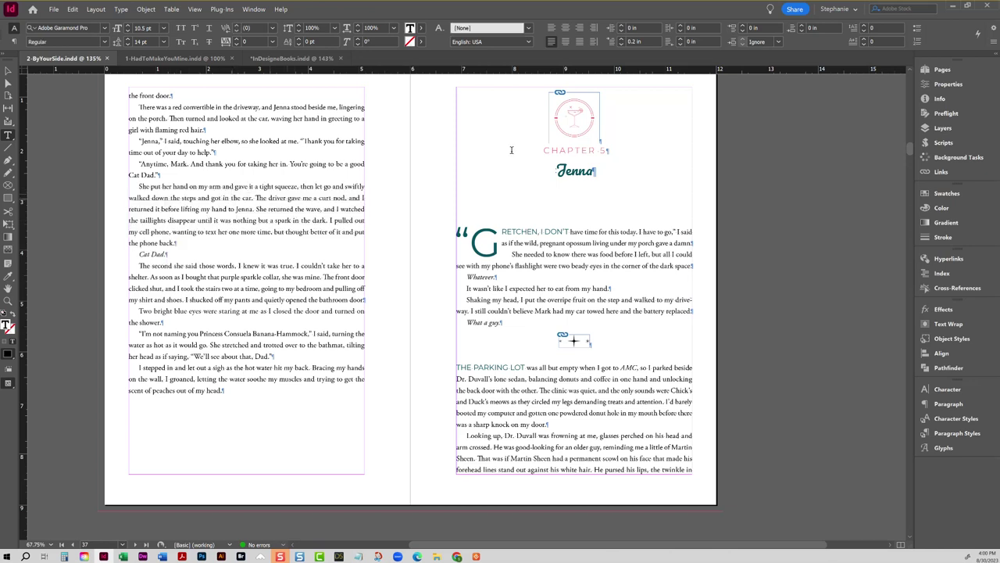
Step: Check the fonts used for the CHAPTER 5 heading and the body text
{"action": "left_click_drag", "start_coordinate": [545, 149], "coordinate": [617, 148]}
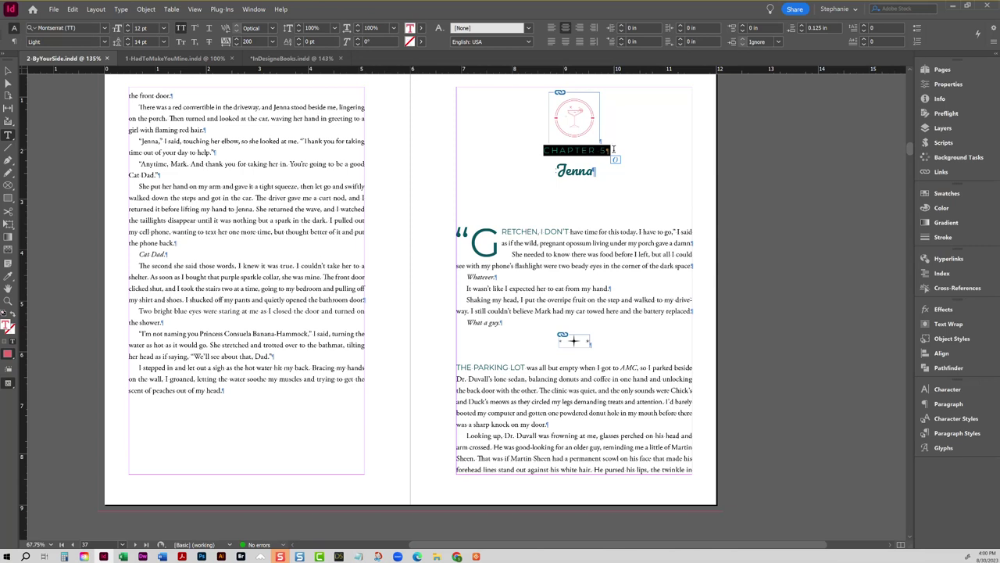
{"action": "triple_click", "coordinate": [573, 154]}
{"action": "triple_click", "coordinate": [583, 151]}
{"action": "left_click", "coordinate": [586, 150]}
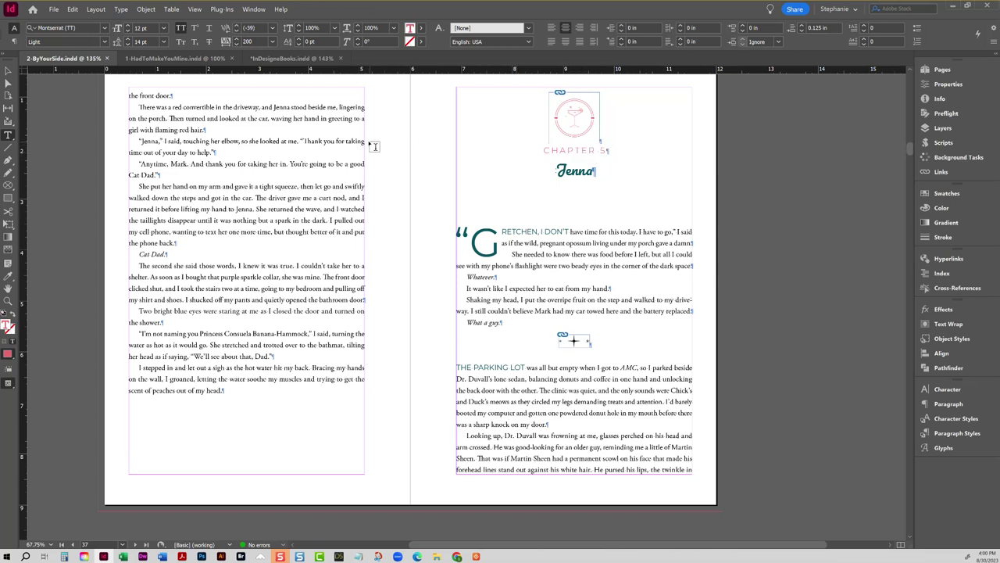
{"action": "left_click", "coordinate": [275, 107]}
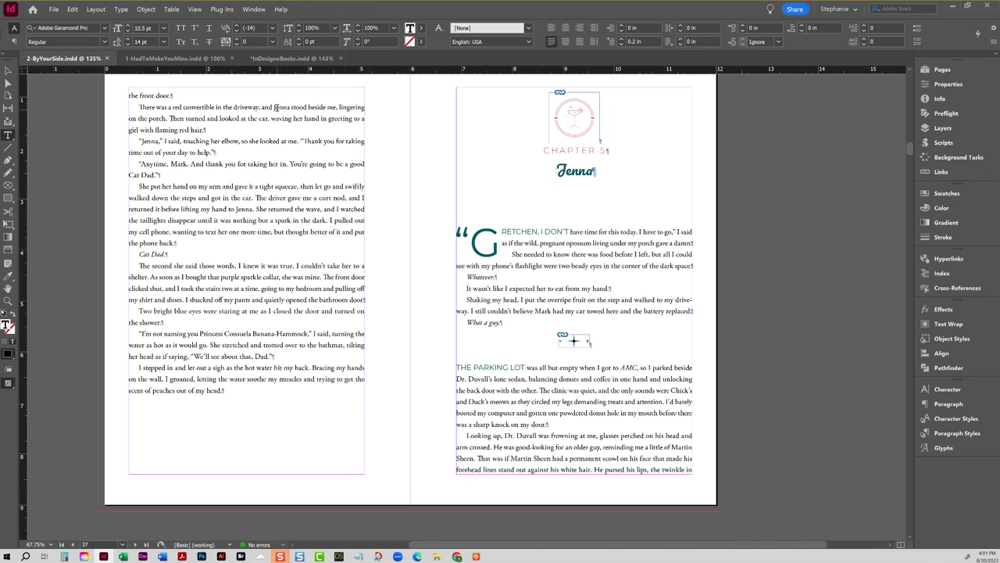
Step: Select the Jenna heading to inspect its font
{"action": "left_click", "coordinate": [545, 169]}
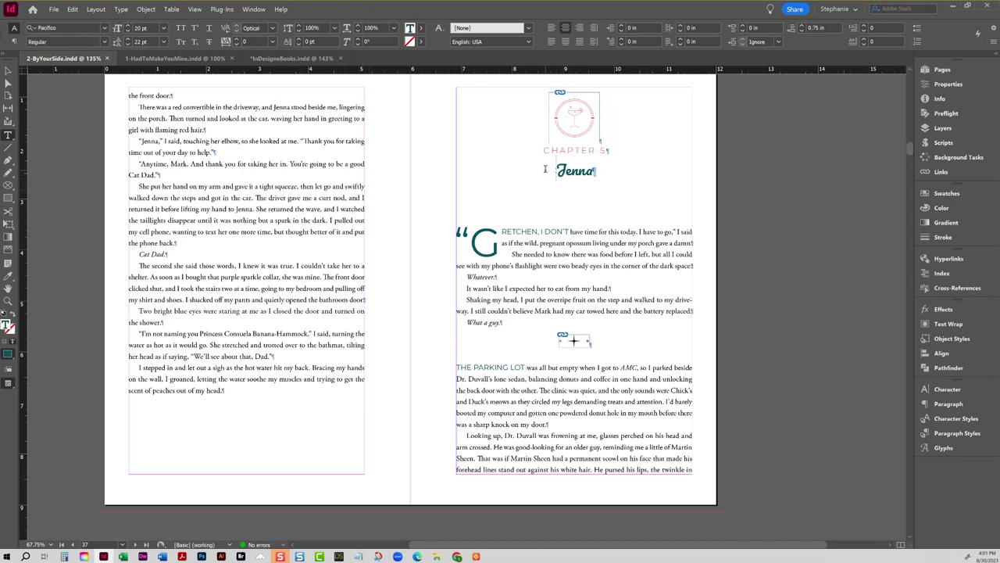
{"action": "left_click_drag", "start_coordinate": [544, 169], "coordinate": [609, 172]}
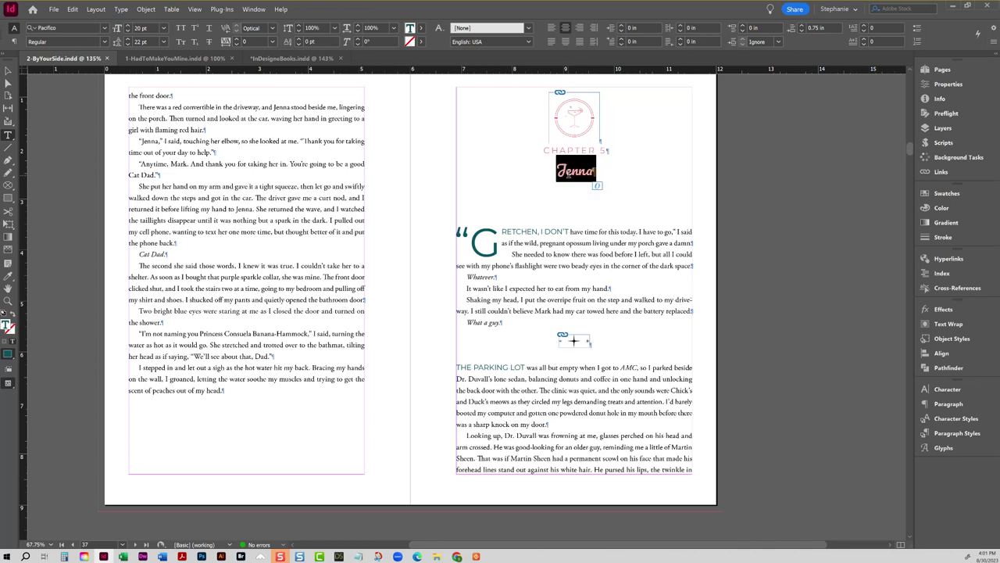
{"action": "left_click", "coordinate": [573, 172]}
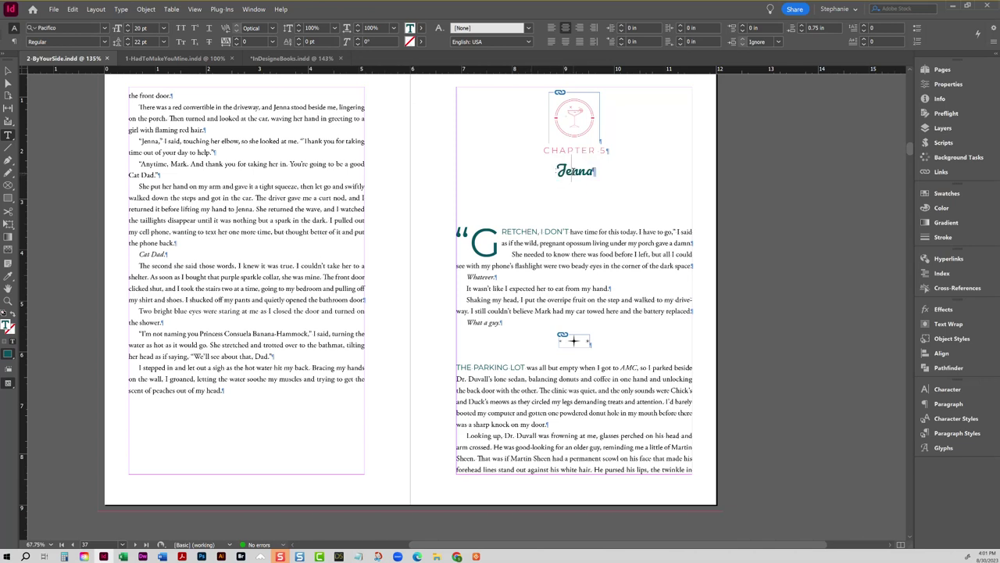
{"action": "double_click", "coordinate": [573, 171]}
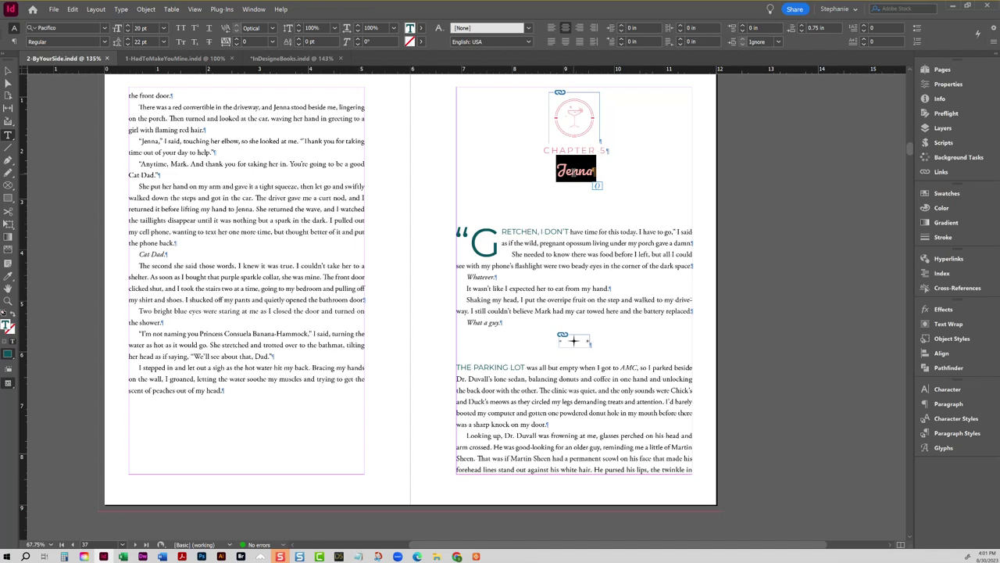
{"action": "left_click", "coordinate": [573, 171]}
{"action": "double_click", "coordinate": [576, 173]}
{"action": "left_click", "coordinate": [560, 254]}
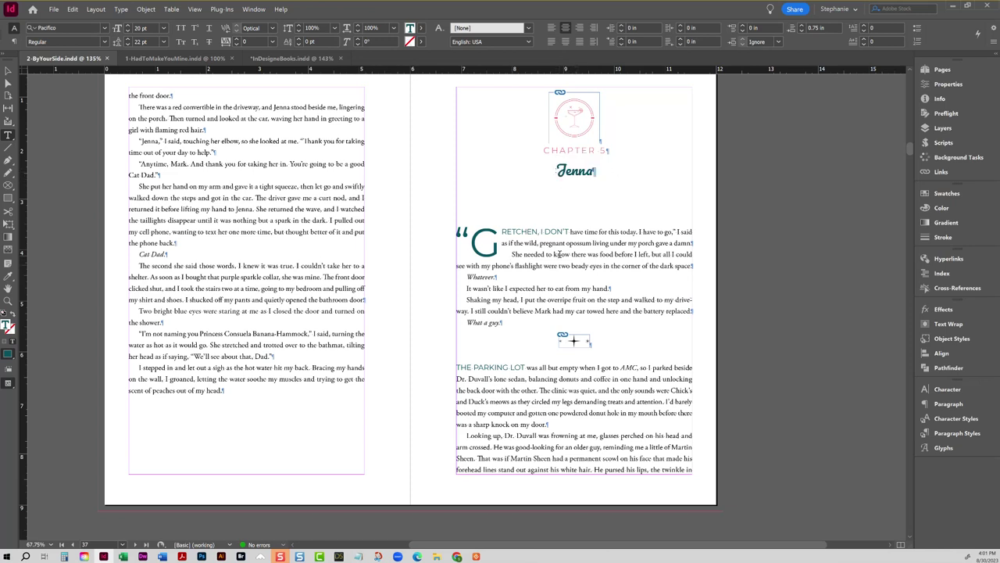
{"action": "left_click_drag", "start_coordinate": [496, 170], "coordinate": [660, 179]}
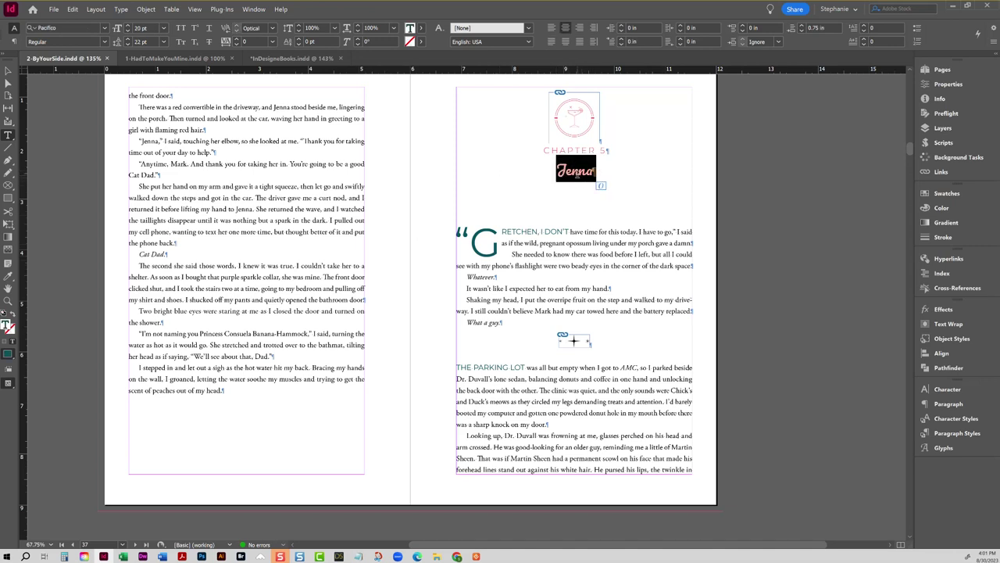
{"action": "left_click", "coordinate": [585, 173]}
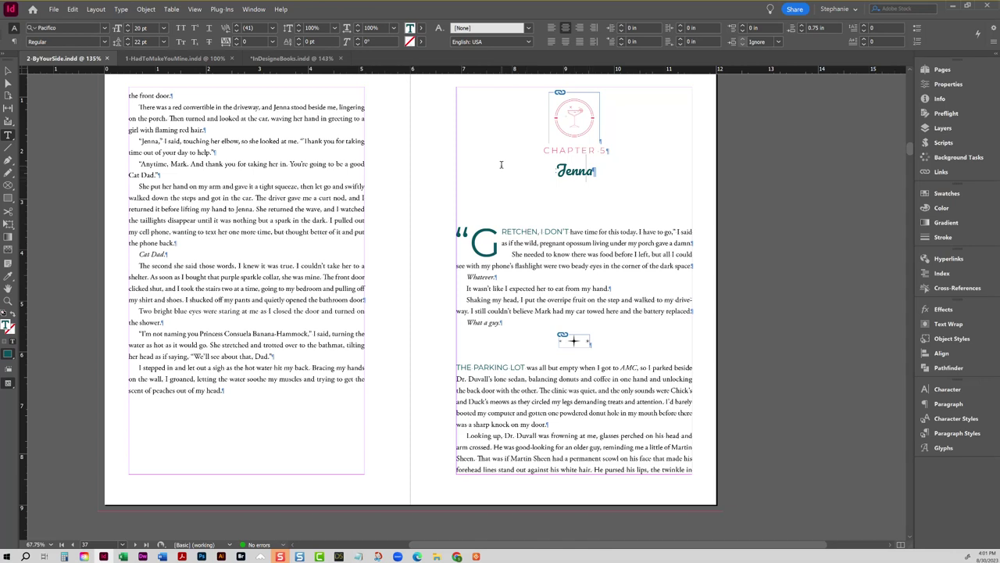
Step: Select the word Jenna to confirm it is set in Pacifico
{"action": "left_click", "coordinate": [557, 267]}
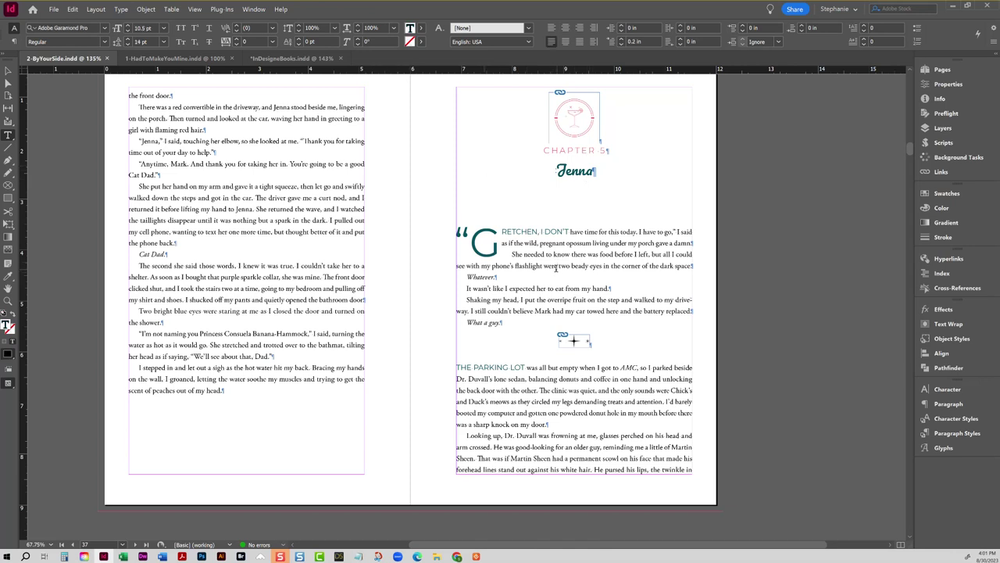
{"action": "left_click", "coordinate": [554, 257]}
{"action": "double_click", "coordinate": [569, 167]}
{"action": "left_click", "coordinate": [569, 168]}
{"action": "left_click", "coordinate": [593, 275]}
{"action": "left_click", "coordinate": [54, 9]}
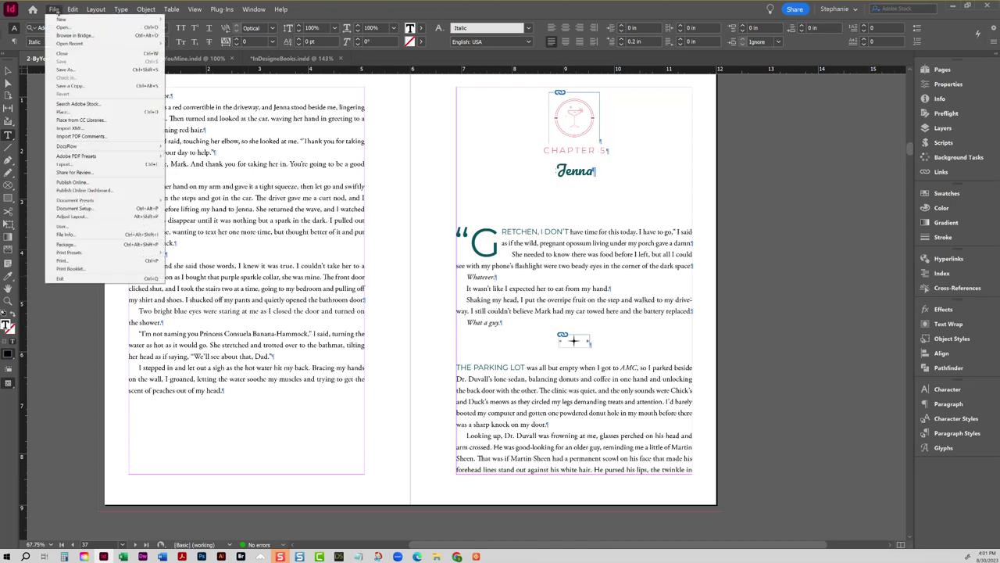
Step: Start an EPUB export that saves over the existing EPUB file
{"action": "left_click", "coordinate": [86, 166]}
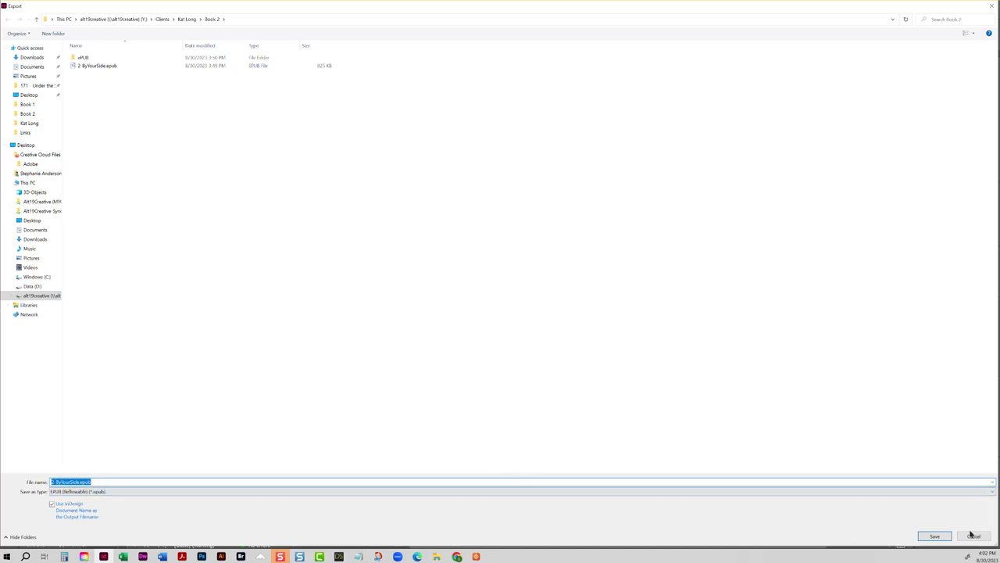
{"action": "left_click", "coordinate": [942, 537]}
{"action": "left_click", "coordinate": [516, 279]}
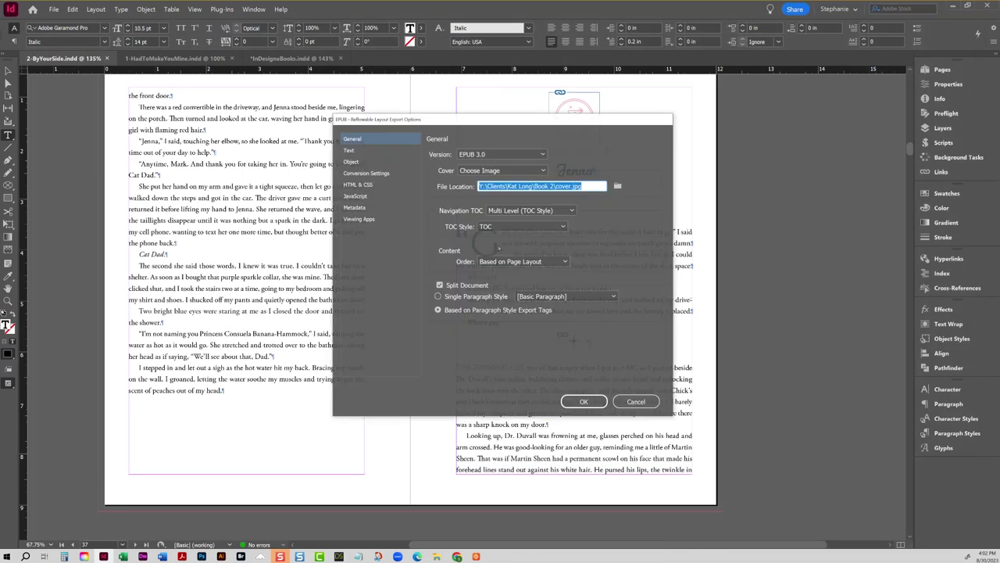
Step: Review the EPUB Export Options panels, keep Include Embeddable Fonts on, and cancel the export
{"action": "left_click", "coordinate": [353, 174]}
{"action": "left_click", "coordinate": [349, 161]}
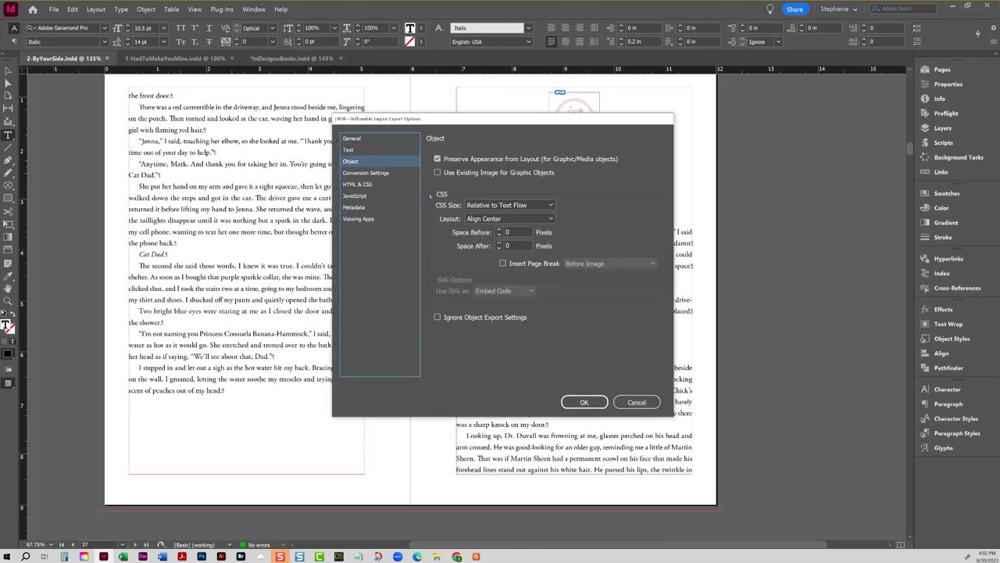
{"action": "left_click", "coordinate": [353, 150]}
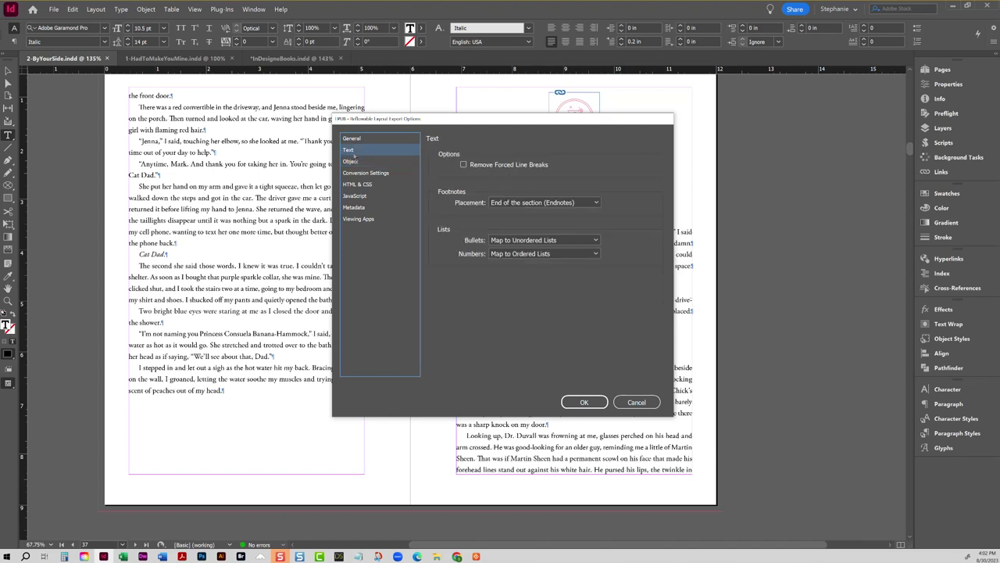
{"action": "left_click", "coordinate": [362, 184]}
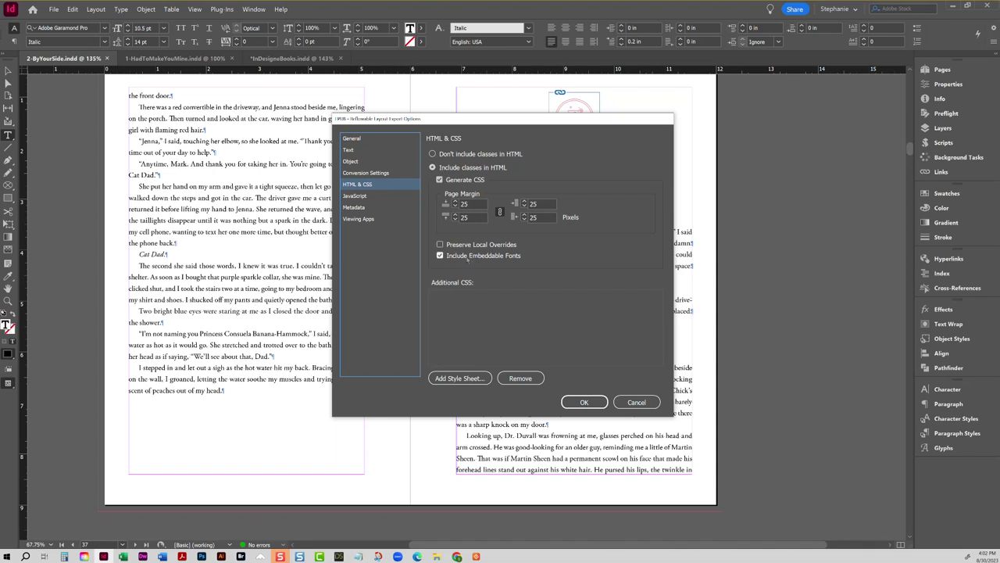
{"action": "left_click", "coordinate": [440, 255]}
{"action": "key", "text": "space"}
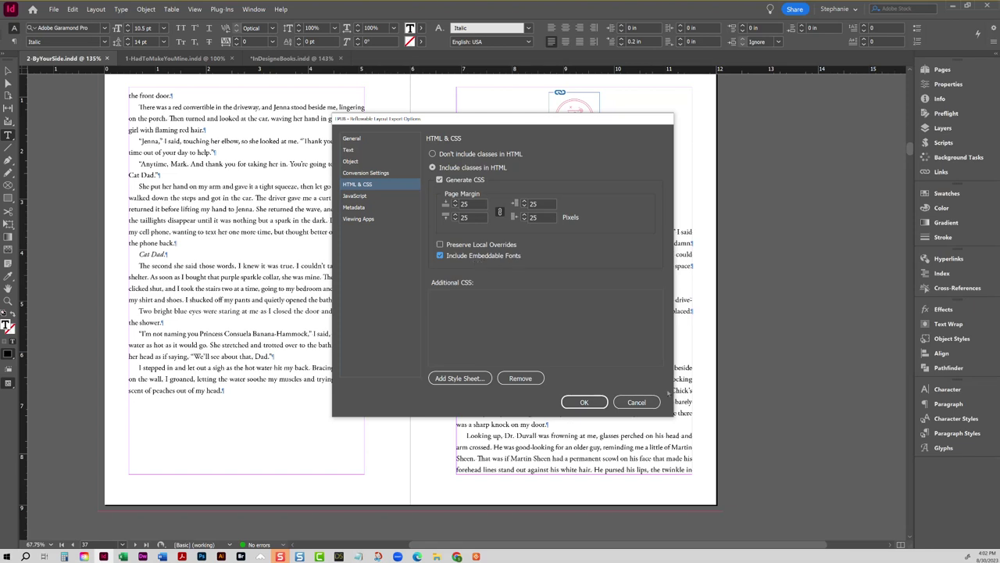
{"action": "left_click", "coordinate": [637, 402]}
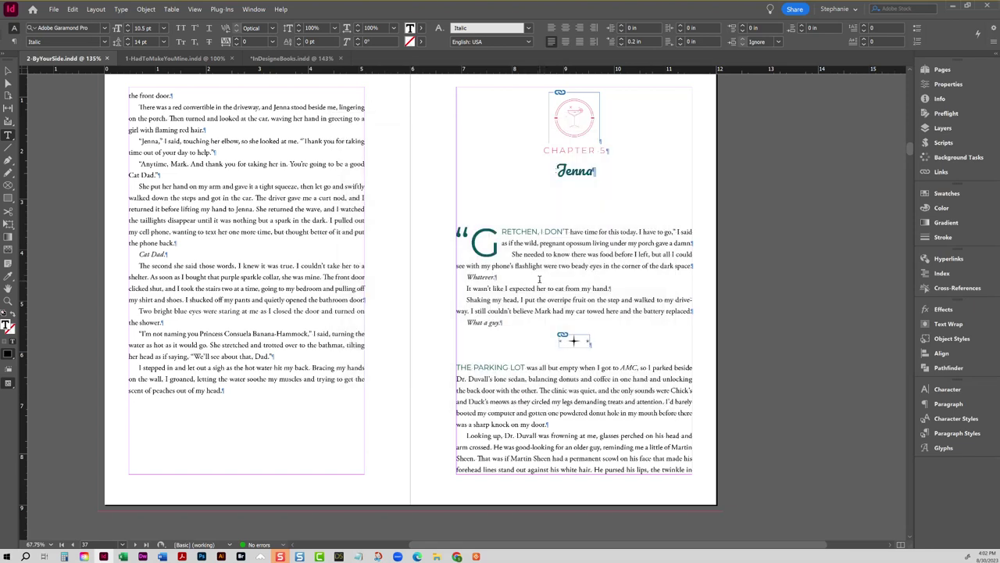
{"action": "left_click", "coordinate": [269, 322]}
{"action": "left_click", "coordinate": [582, 174]}
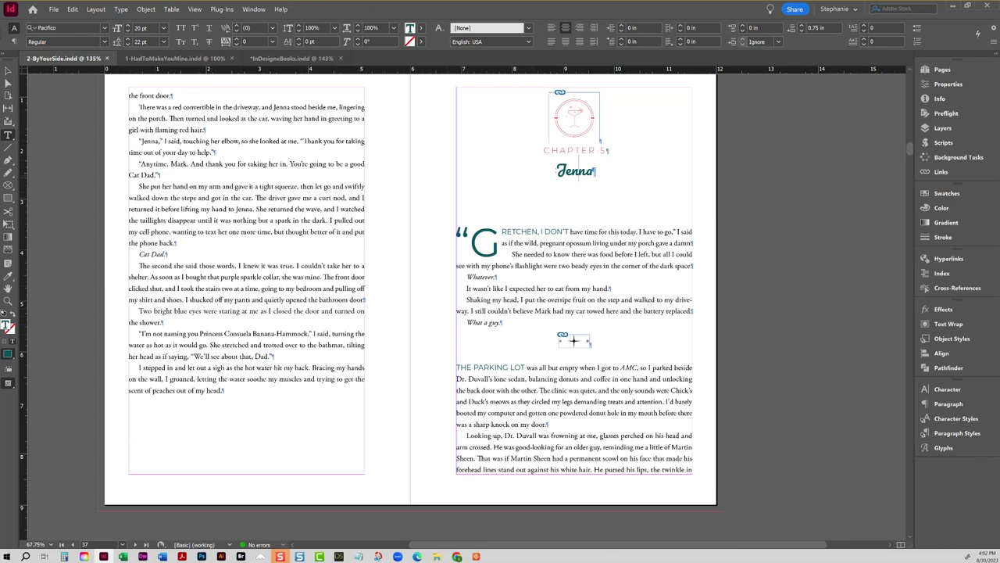
Step: Switch to the unpacked ePUB folder and open META-INF
{"action": "key", "text": "alt+Tab"}
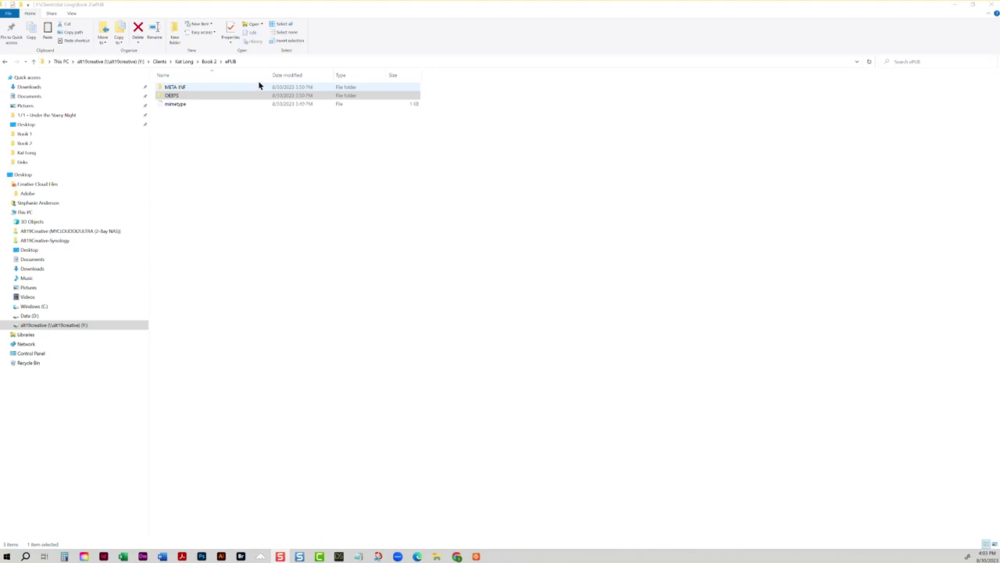
{"action": "left_click", "coordinate": [178, 106]}
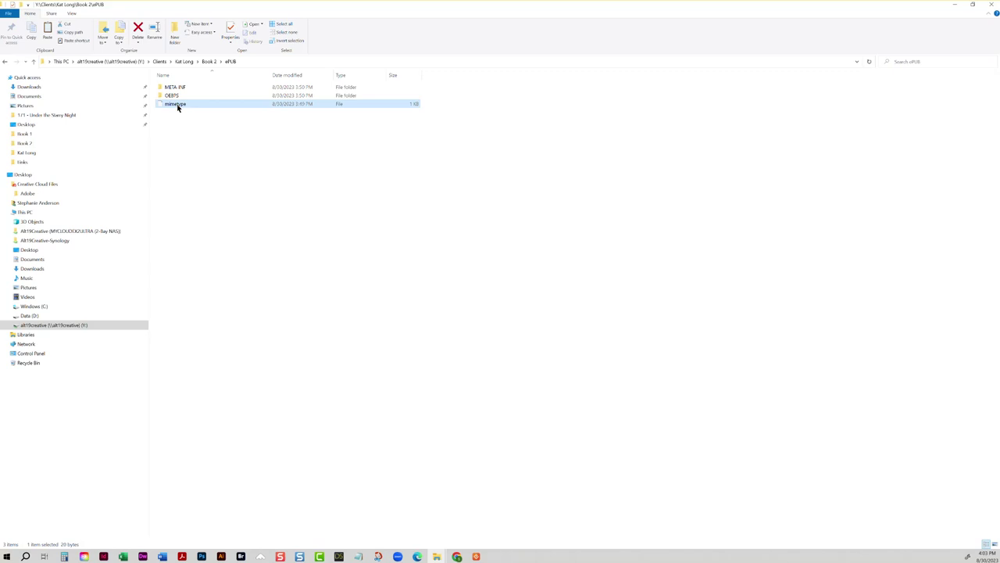
{"action": "left_click", "coordinate": [174, 95]}
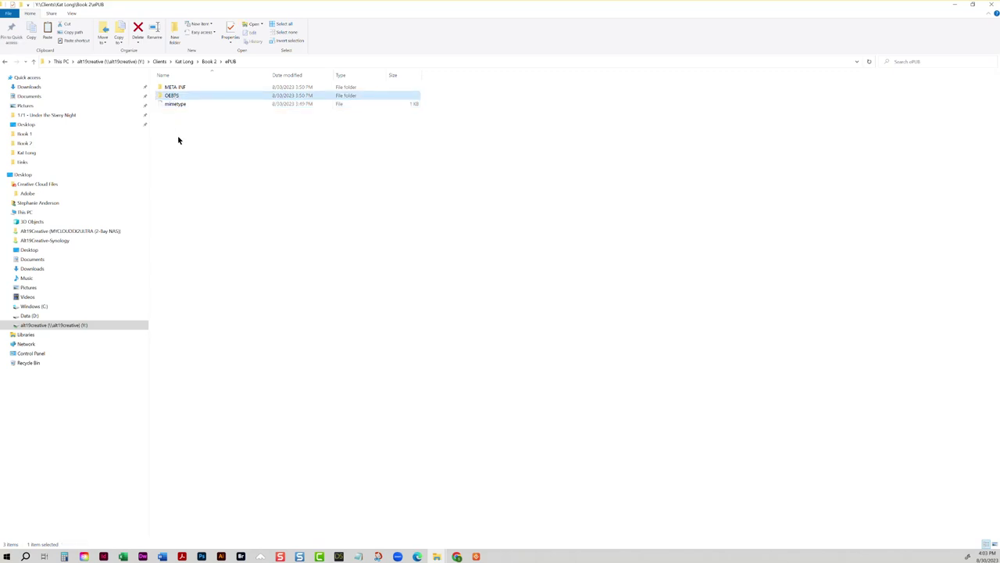
{"action": "left_click", "coordinate": [183, 88]}
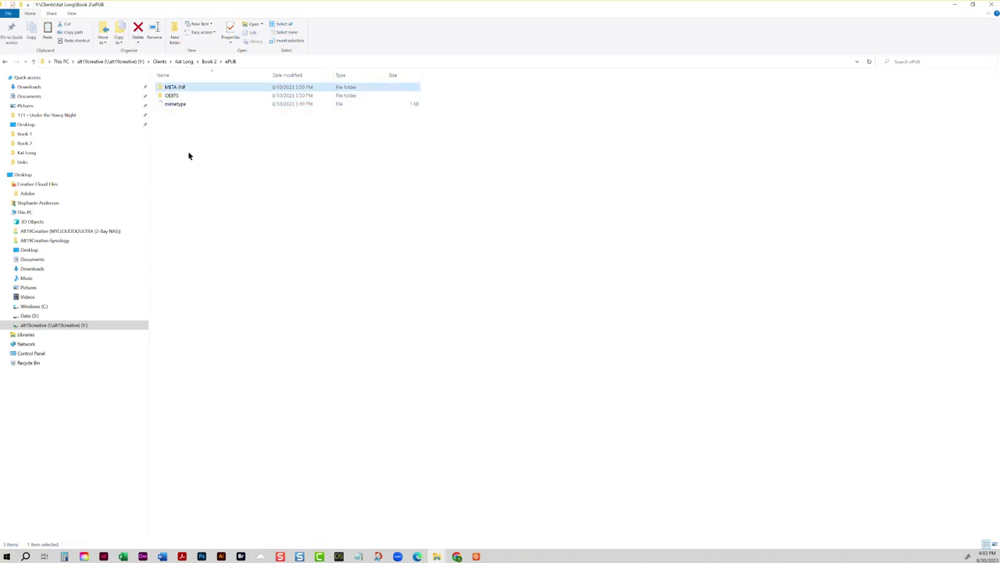
{"action": "double_click", "coordinate": [175, 89]}
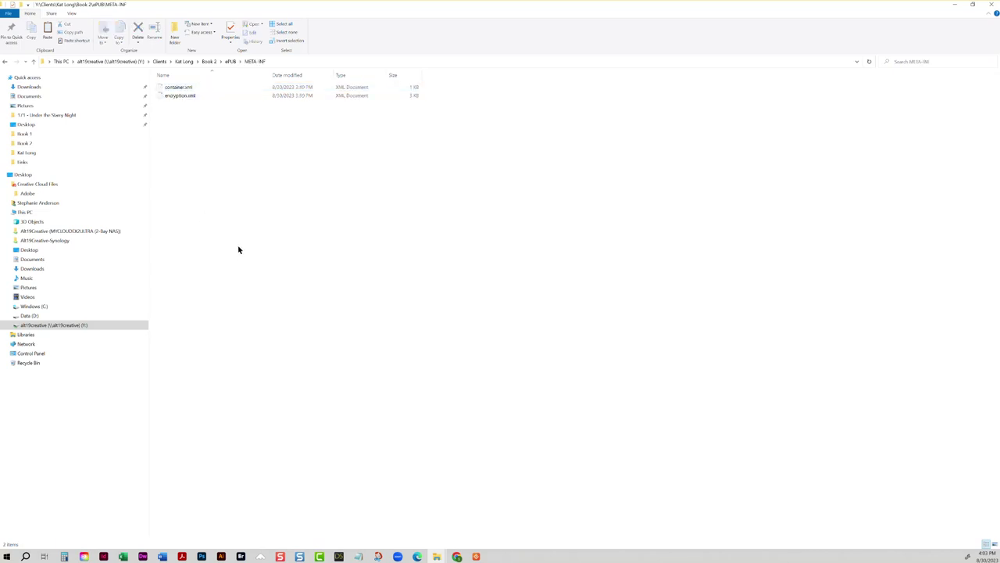
Step: Permanently delete encryption.xml and return to the ePUB folder
{"action": "left_click", "coordinate": [181, 97]}
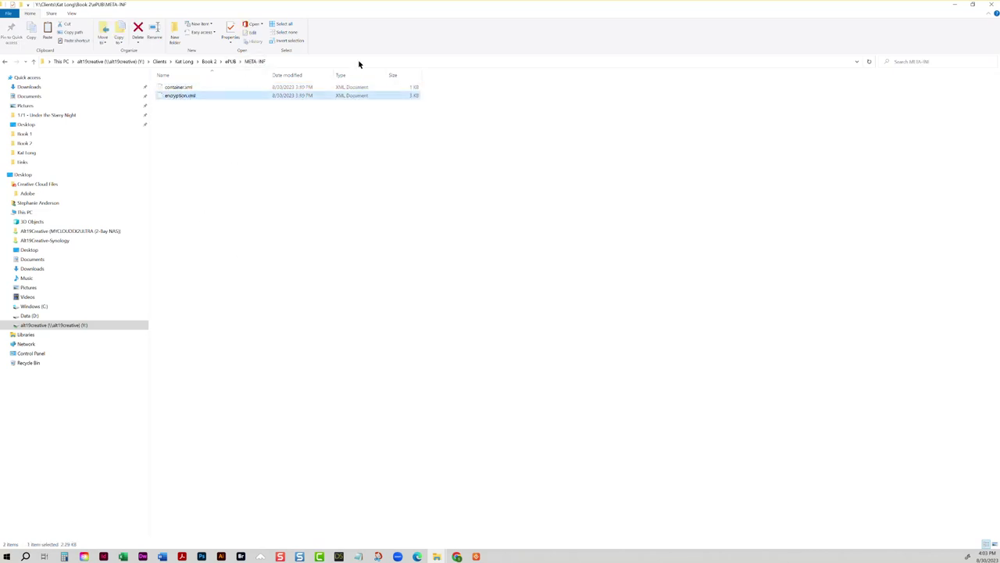
{"action": "key", "text": "Delete"}
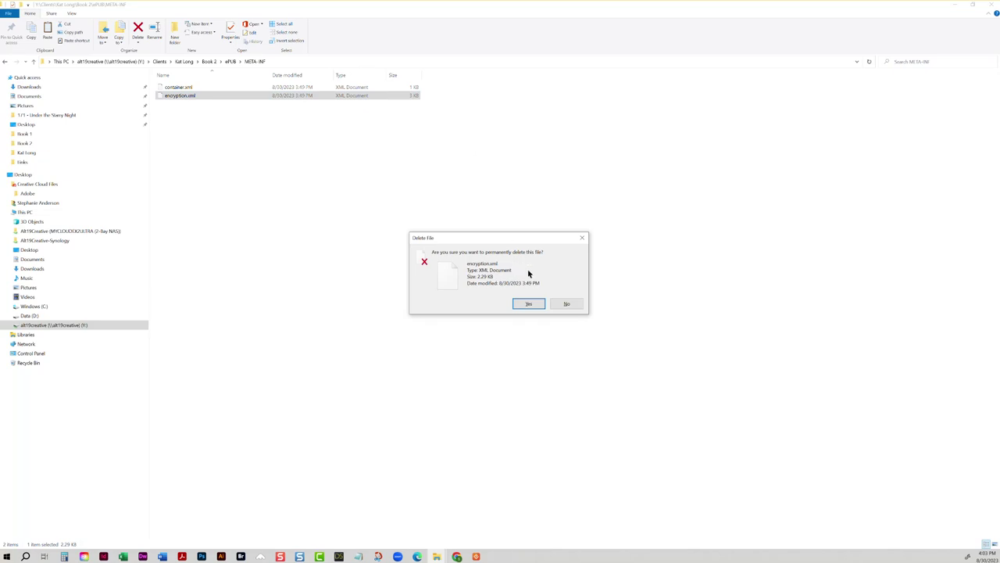
{"action": "left_click", "coordinate": [530, 304]}
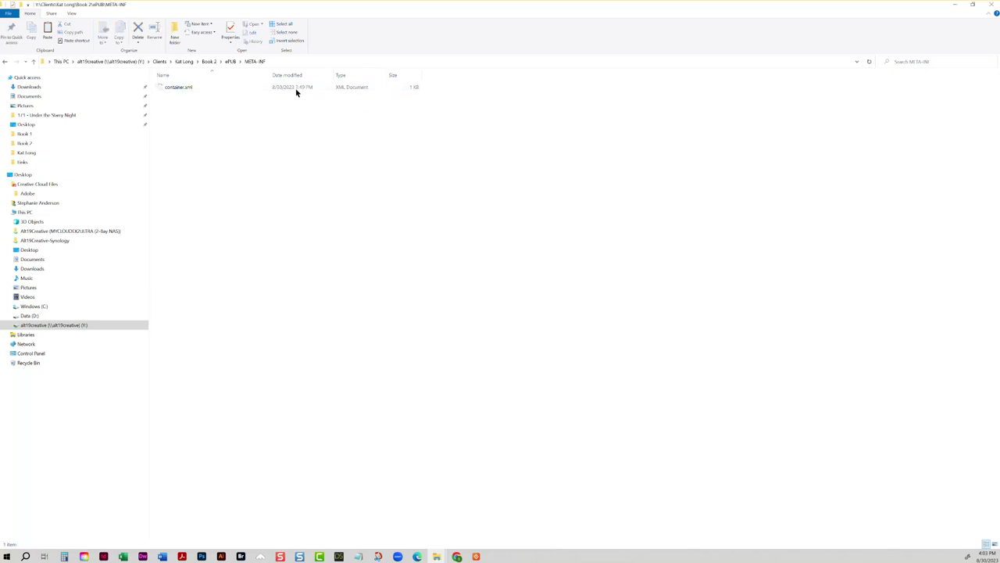
{"action": "left_click", "coordinate": [230, 61]}
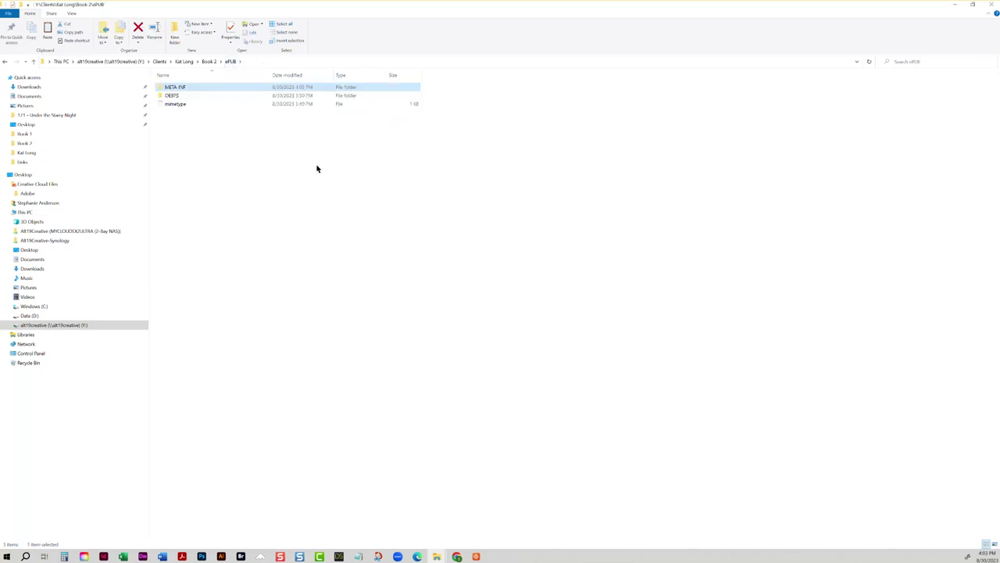
Step: In OEBPS\font, permanently delete the nine fonts from Oswald SemiBold to AGaramondPro Italic, keeping Pacifico Regular.ttf
{"action": "double_click", "coordinate": [210, 96]}
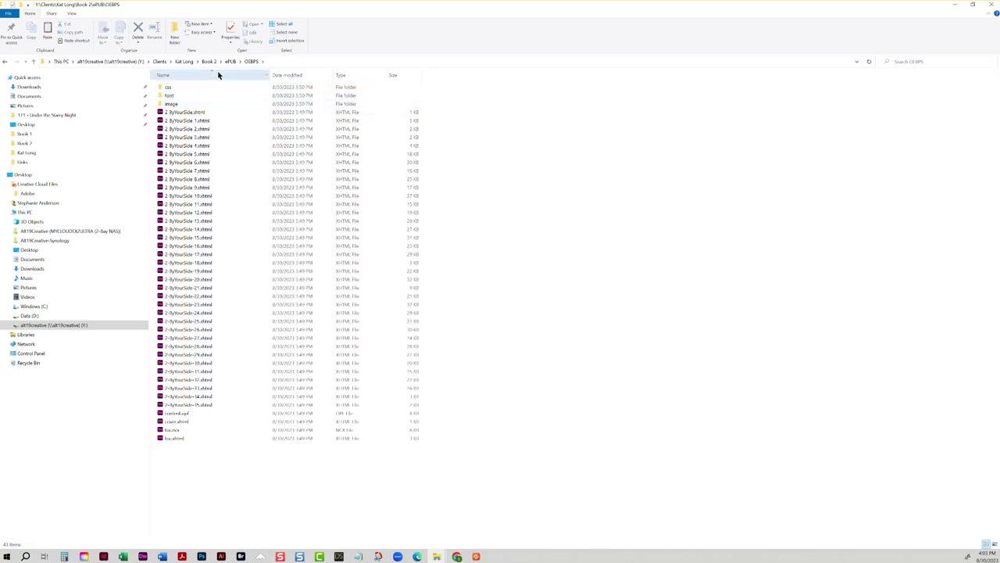
{"action": "left_click", "coordinate": [228, 63]}
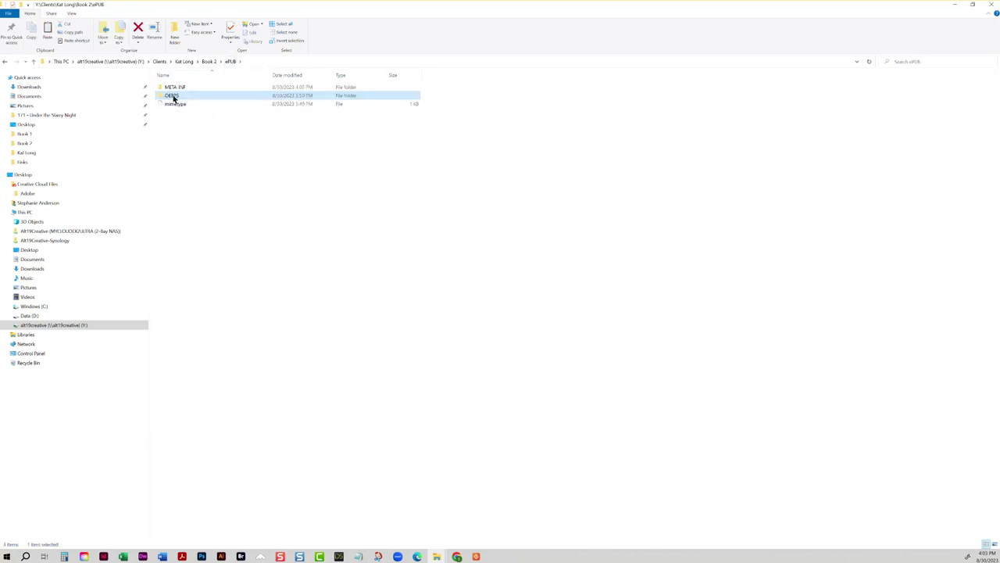
{"action": "double_click", "coordinate": [174, 96]}
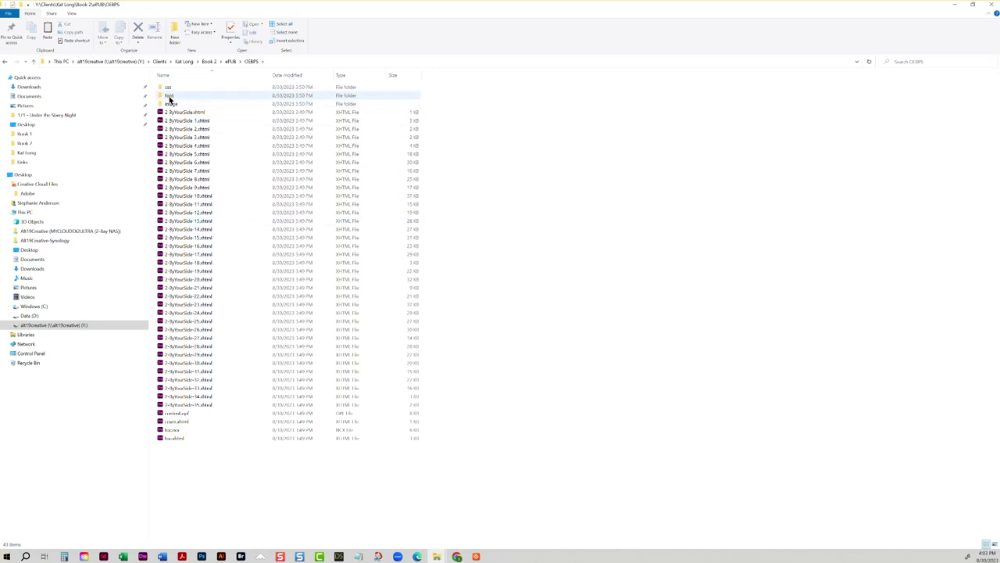
{"action": "double_click", "coordinate": [170, 97]}
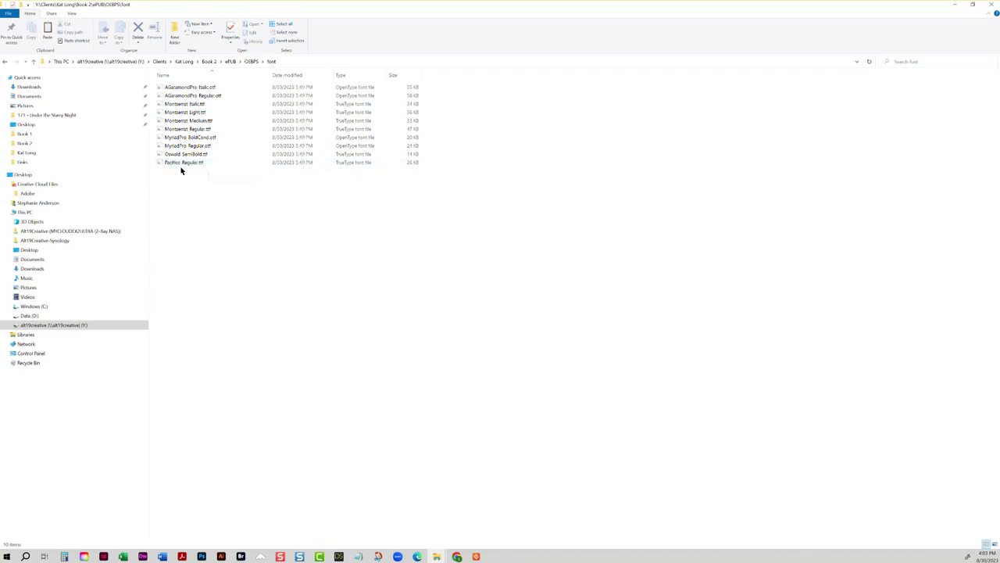
{"action": "left_click", "coordinate": [182, 157]}
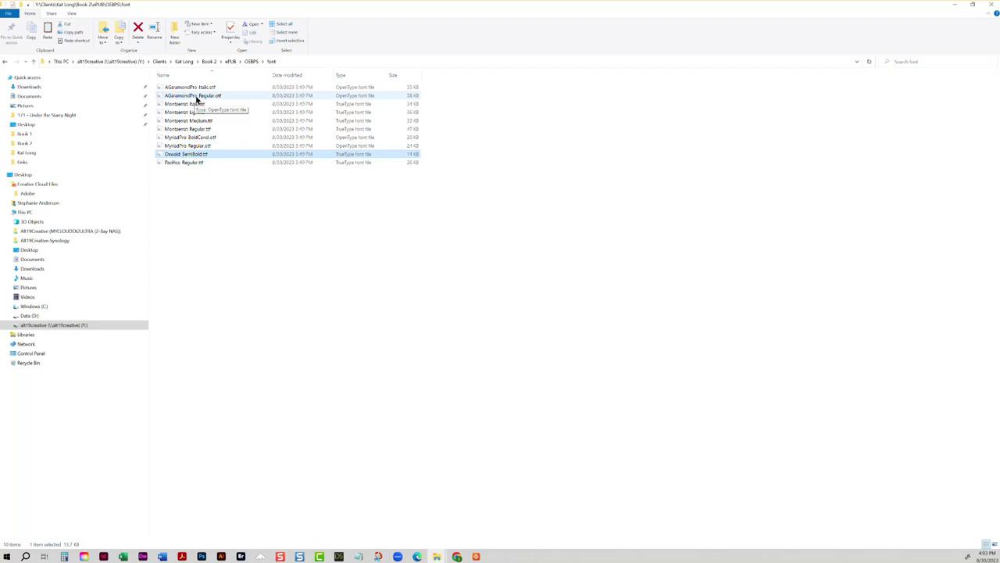
{"action": "left_click", "coordinate": [207, 87], "text": "shift"}
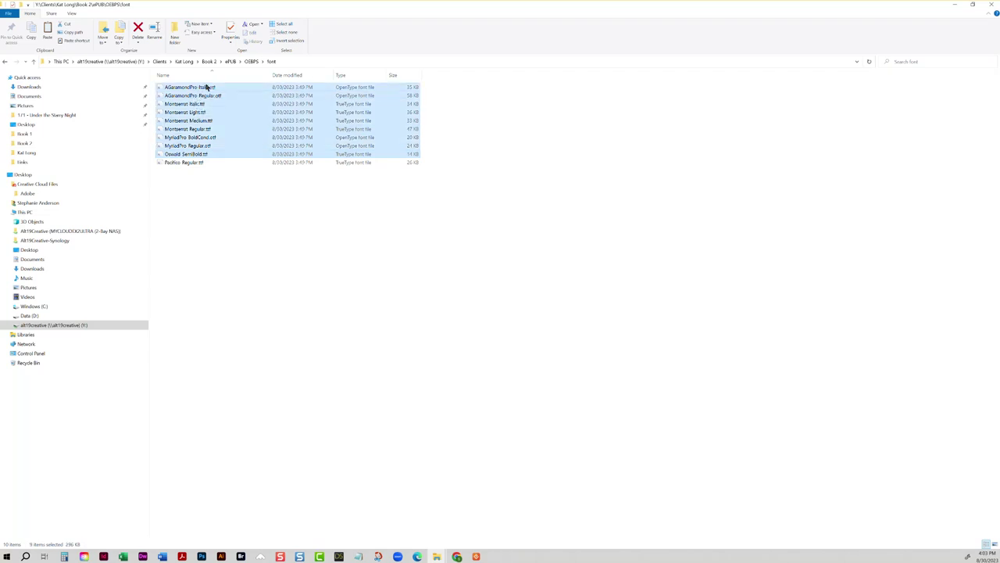
{"action": "key", "text": "shift+Delete"}
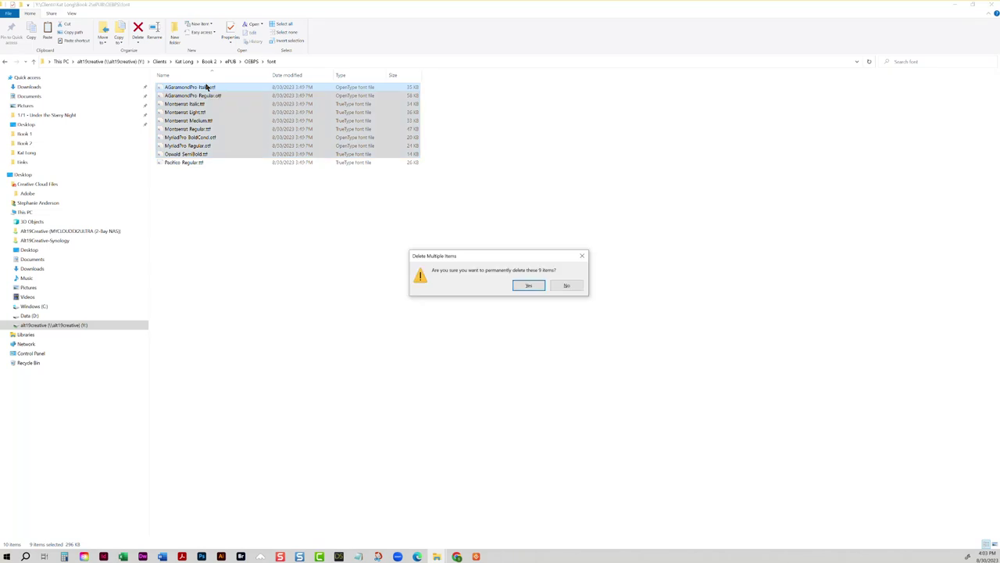
{"action": "left_click", "coordinate": [529, 286]}
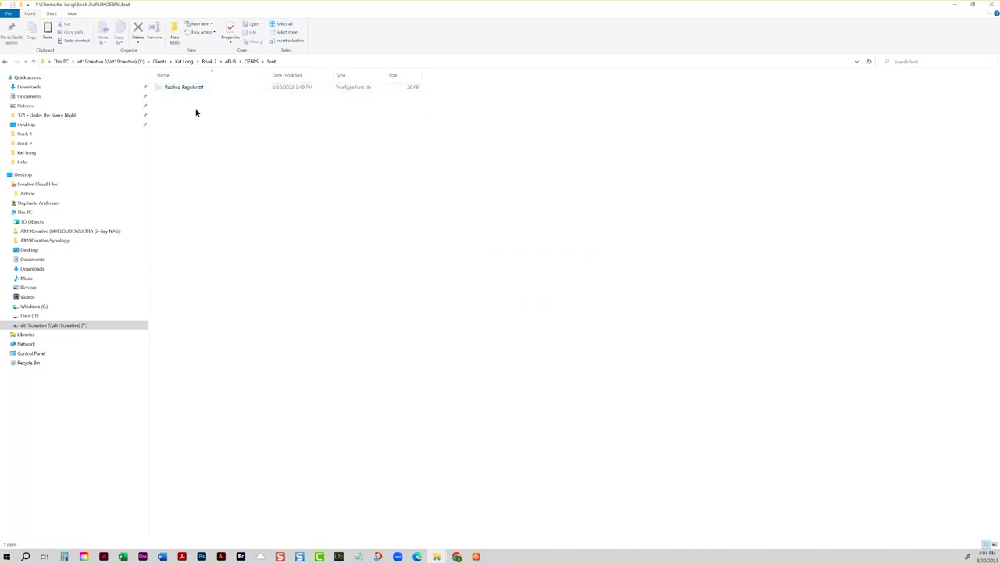
Step: Copy the full Pacifico Regular.ttf from D:\Fonts\FontBase\Google\Pacifico
{"action": "key", "text": "super+e"}
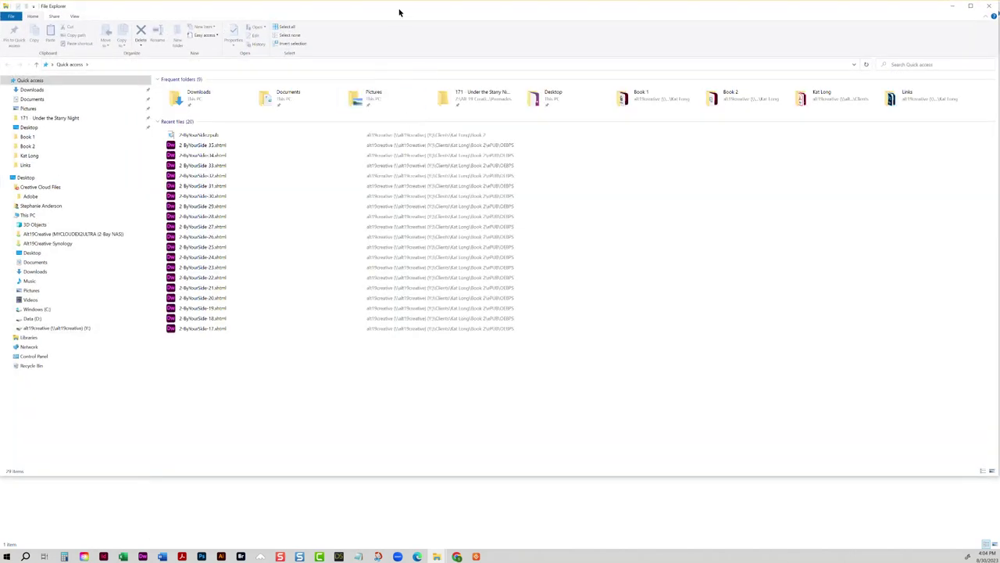
{"action": "double_click", "coordinate": [276, 11]}
{"action": "key", "text": "alt+F4"}
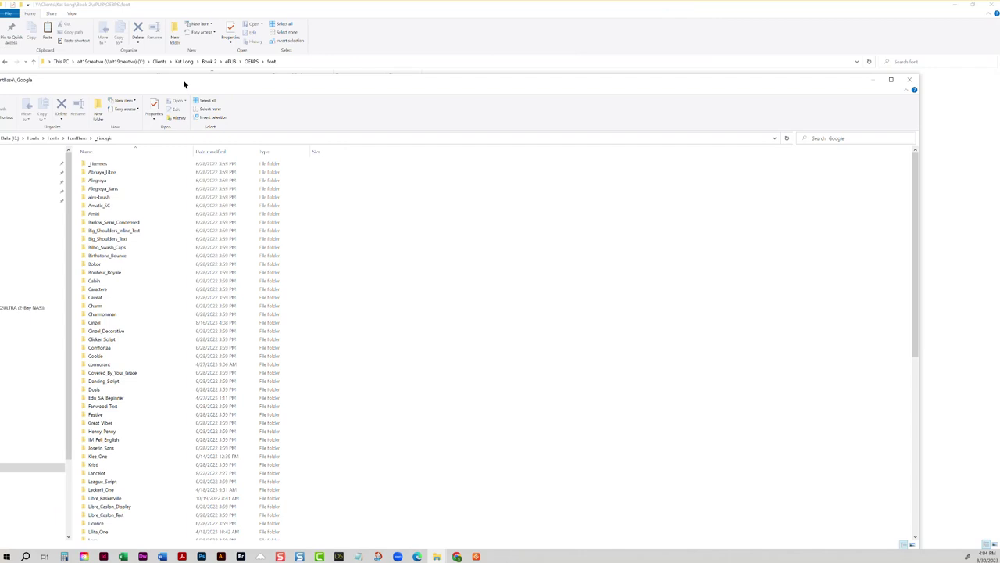
{"action": "left_click_drag", "start_coordinate": [217, 83], "coordinate": [468, 48]}
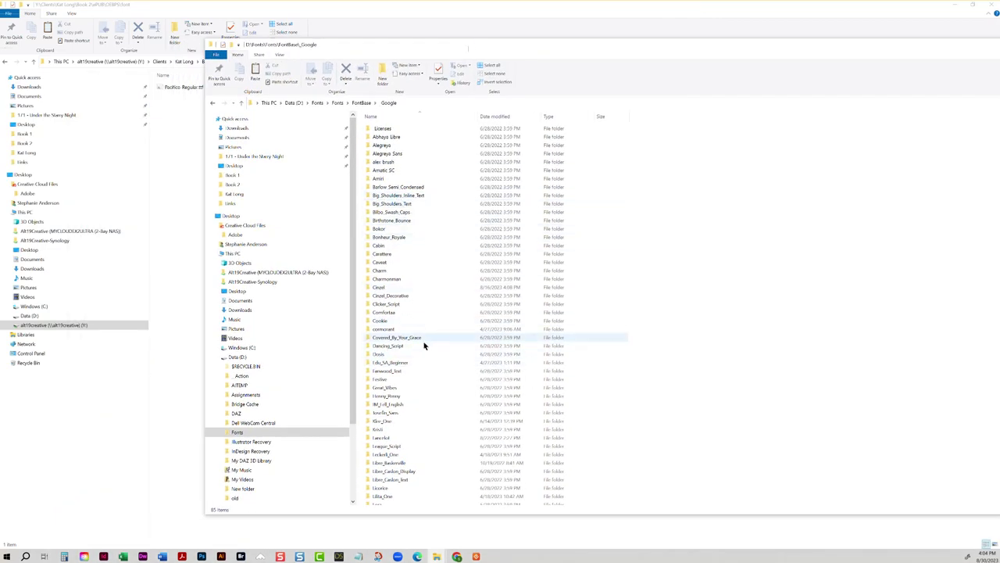
{"action": "scroll", "coordinate": [429, 415], "scroll_direction": "down", "scroll_amount": 12}
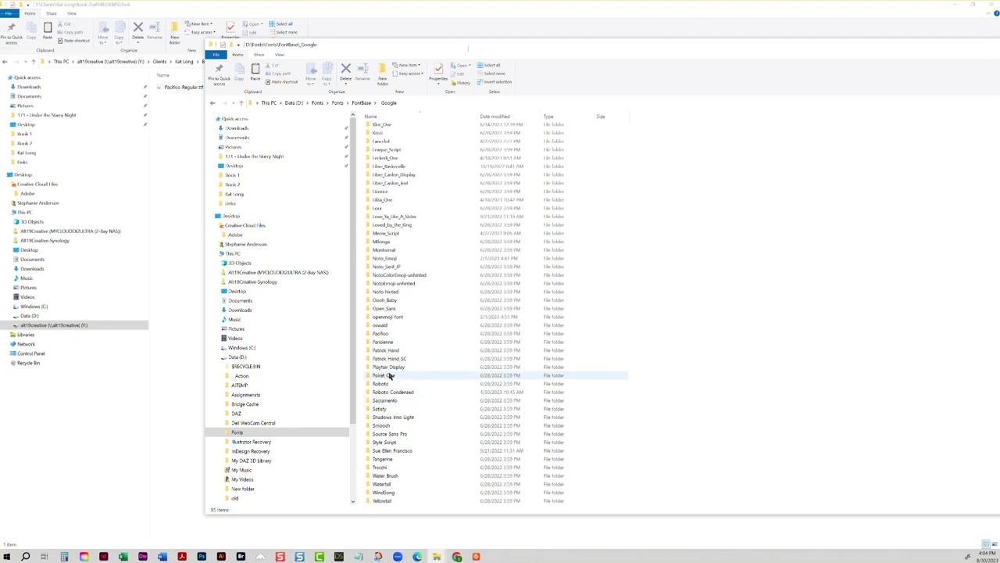
{"action": "double_click", "coordinate": [380, 333]}
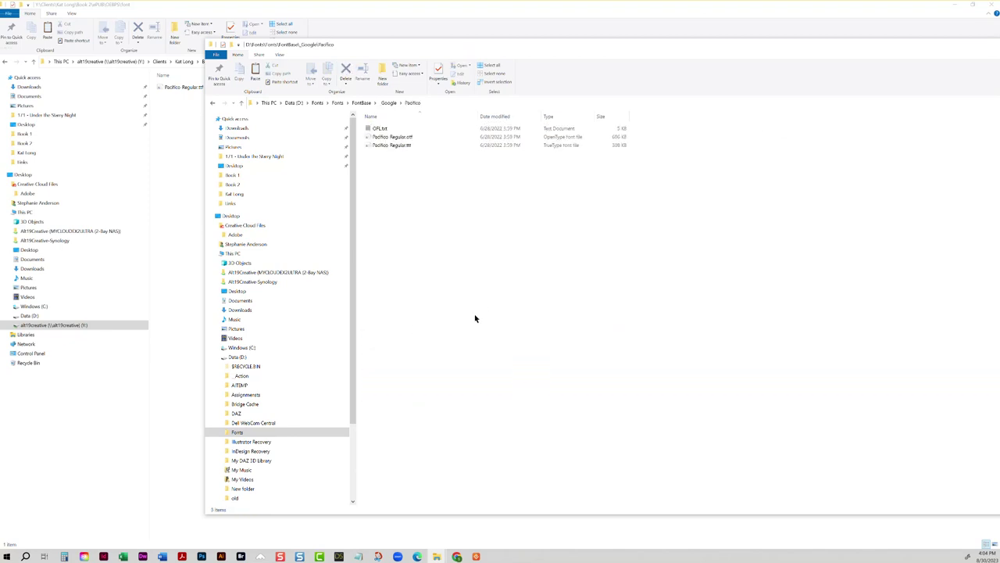
{"action": "left_click", "coordinate": [411, 144]}
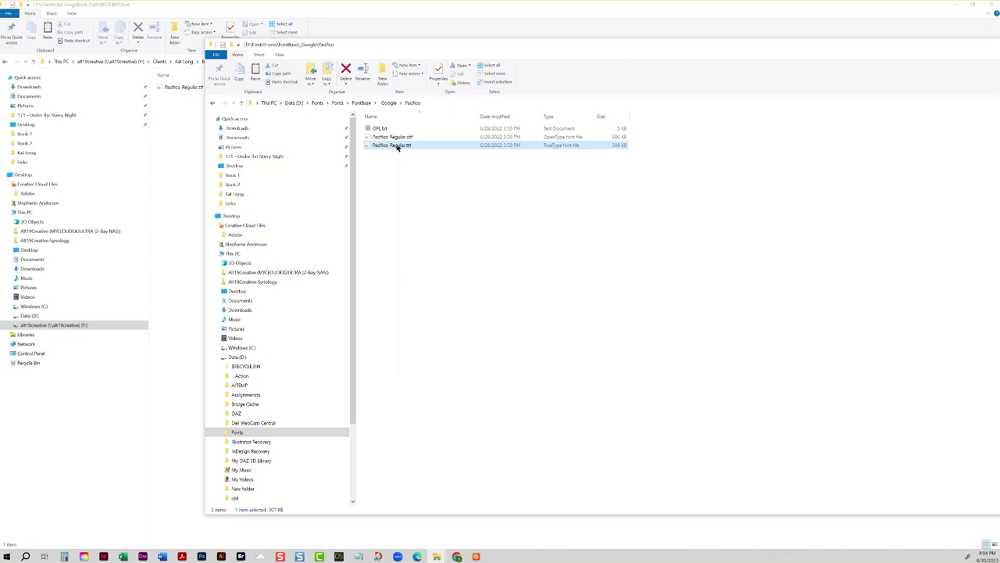
{"action": "right_click", "coordinate": [397, 146]}
{"action": "left_click", "coordinate": [415, 337]}
Step: Paste it into the ePUB font folder, replacing the old Pacifico file
{"action": "left_click_drag", "start_coordinate": [493, 50], "coordinate": [476, 208]}
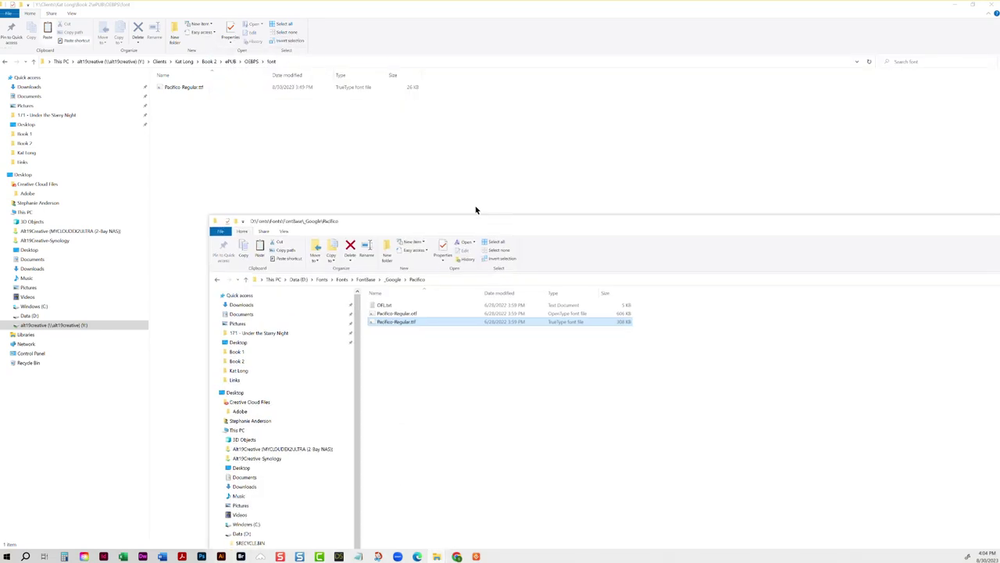
{"action": "left_click", "coordinate": [268, 114]}
{"action": "right_click", "coordinate": [271, 115]}
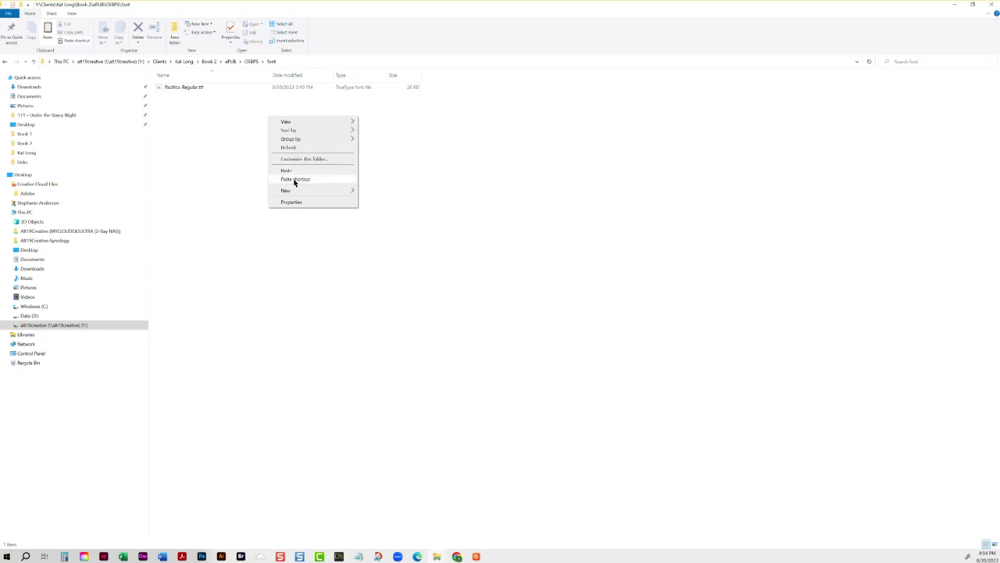
{"action": "left_click", "coordinate": [293, 170]}
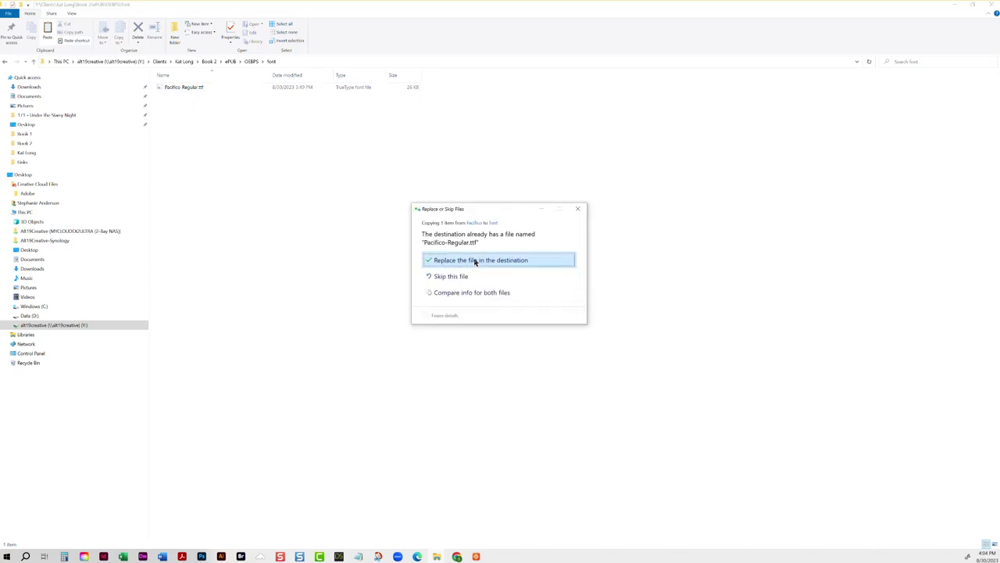
{"action": "left_click", "coordinate": [476, 262]}
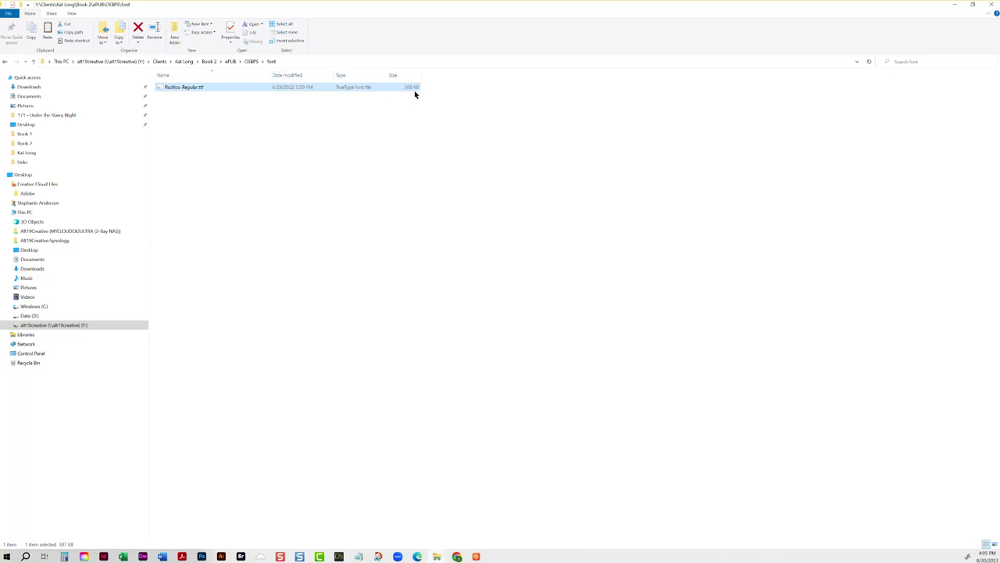
{"action": "left_click", "coordinate": [251, 61]}
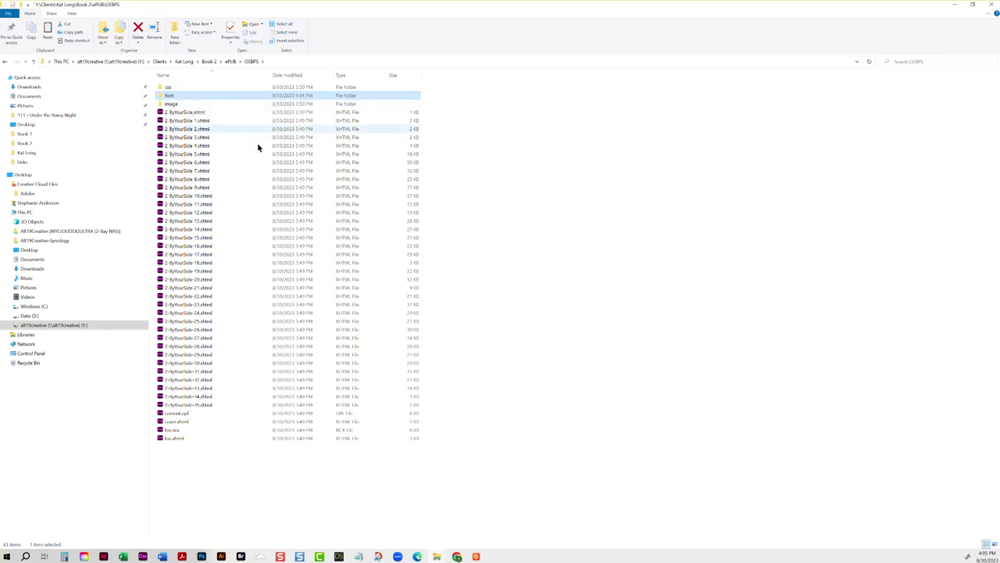
{"action": "left_click", "coordinate": [201, 556]}
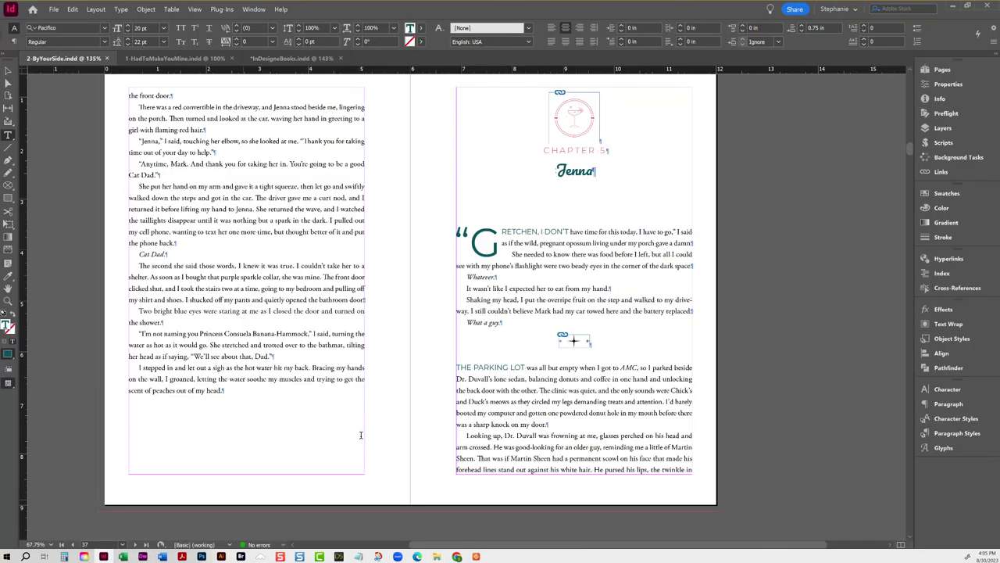
Step: In InDesigneBooks.indd, add 'well as CSS' so the fourth caption reads 'update content.opf page as well as CSS, if needed'
{"action": "left_click", "coordinate": [291, 57]}
{"action": "left_click_drag", "start_coordinate": [276, 429], "coordinate": [353, 429]}
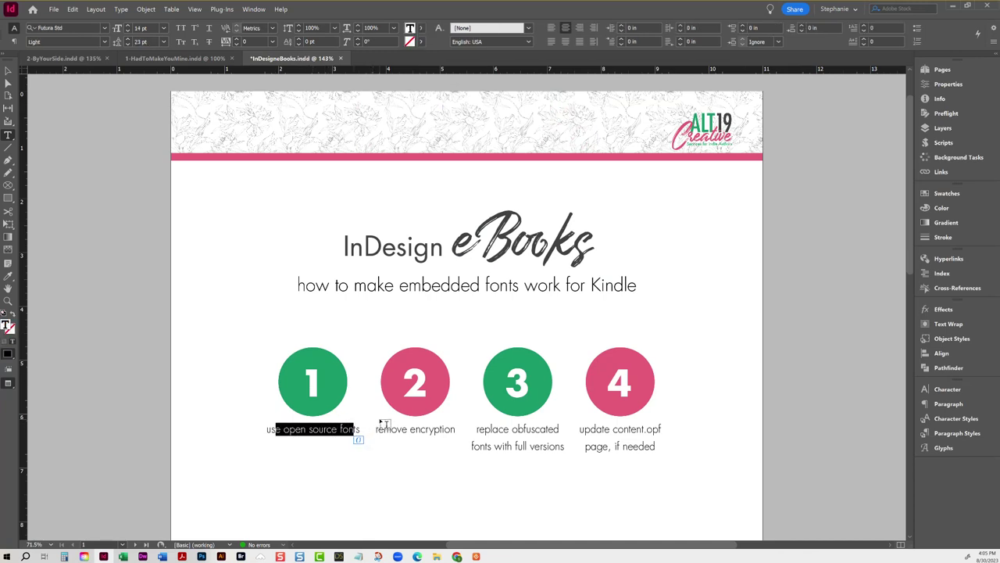
{"action": "left_click_drag", "start_coordinate": [435, 429], "coordinate": [377, 429]}
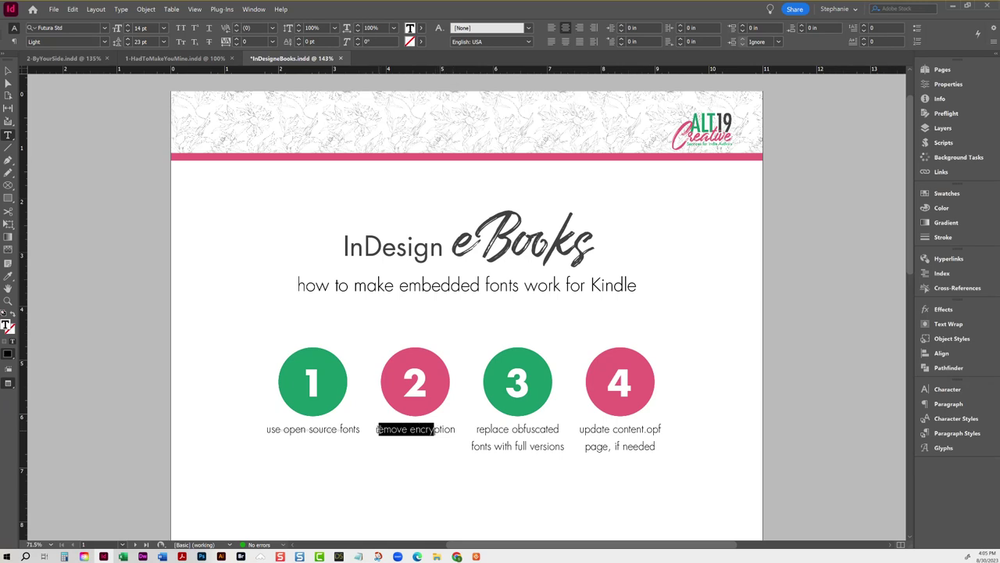
{"action": "left_click_drag", "start_coordinate": [476, 429], "coordinate": [561, 447]}
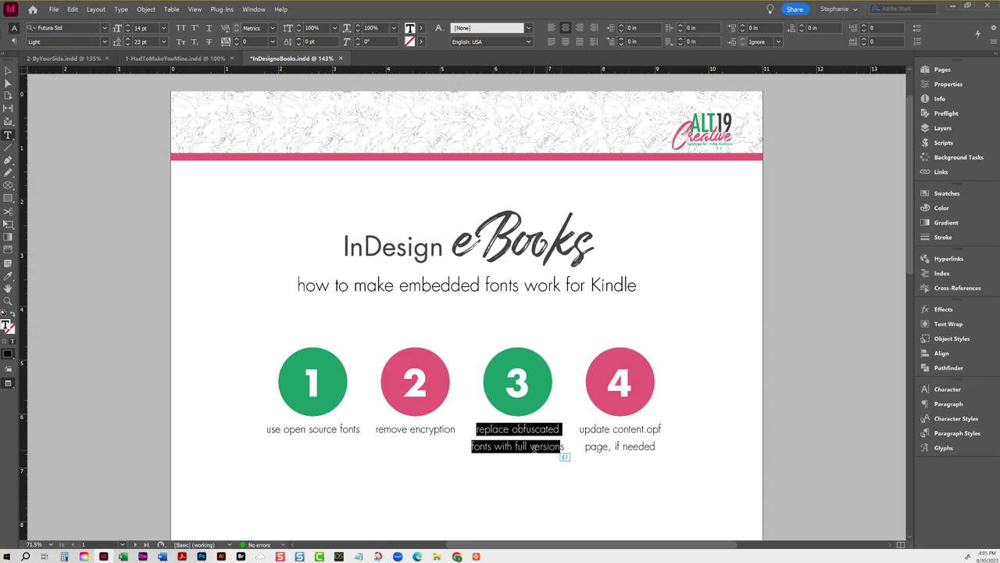
{"action": "left_click", "coordinate": [633, 433]}
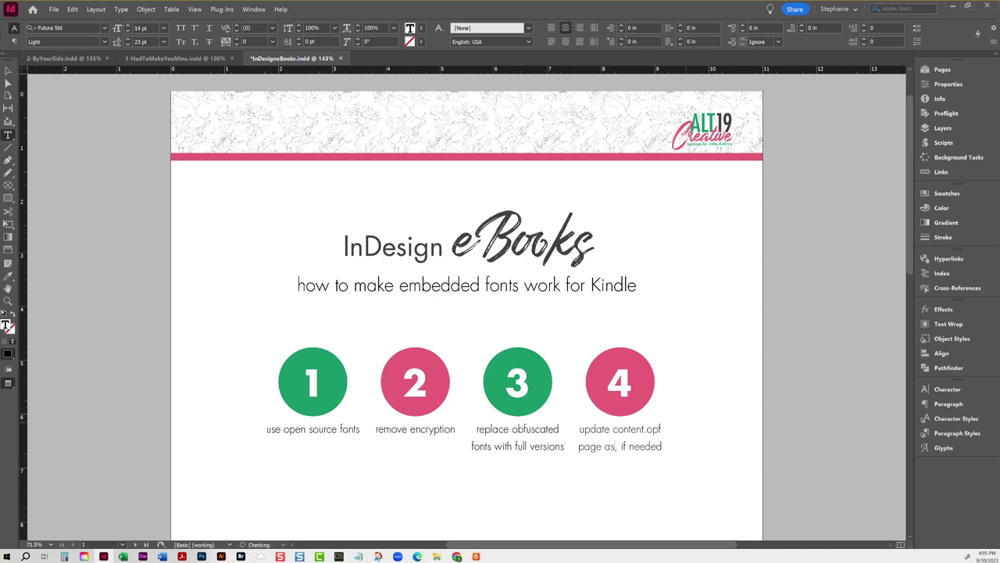
{"action": "type", "text": "well as CSS,"}
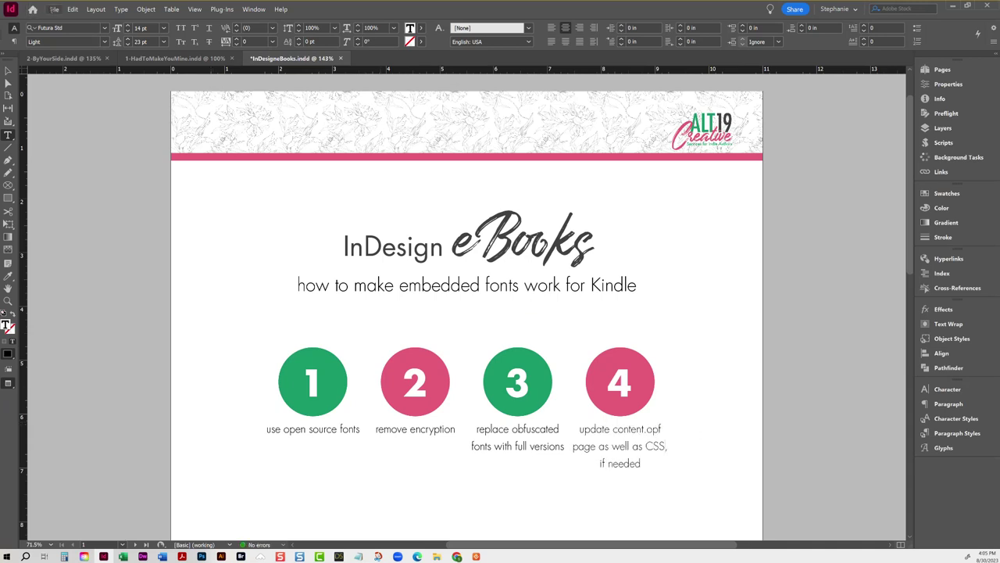
Step: Save the InDesigneBooks.indd slide document
{"action": "left_click", "coordinate": [54, 9]}
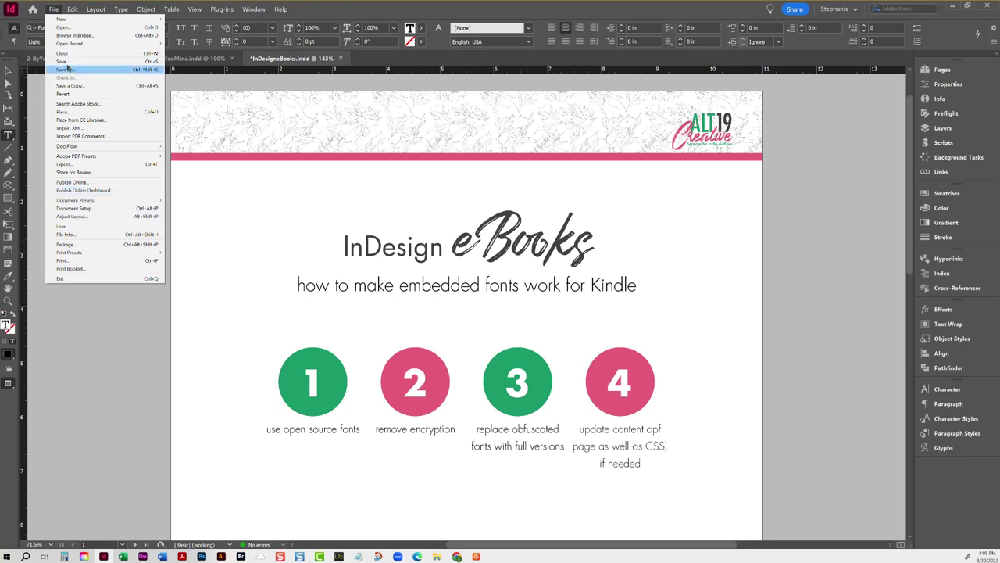
{"action": "left_click", "coordinate": [65, 61]}
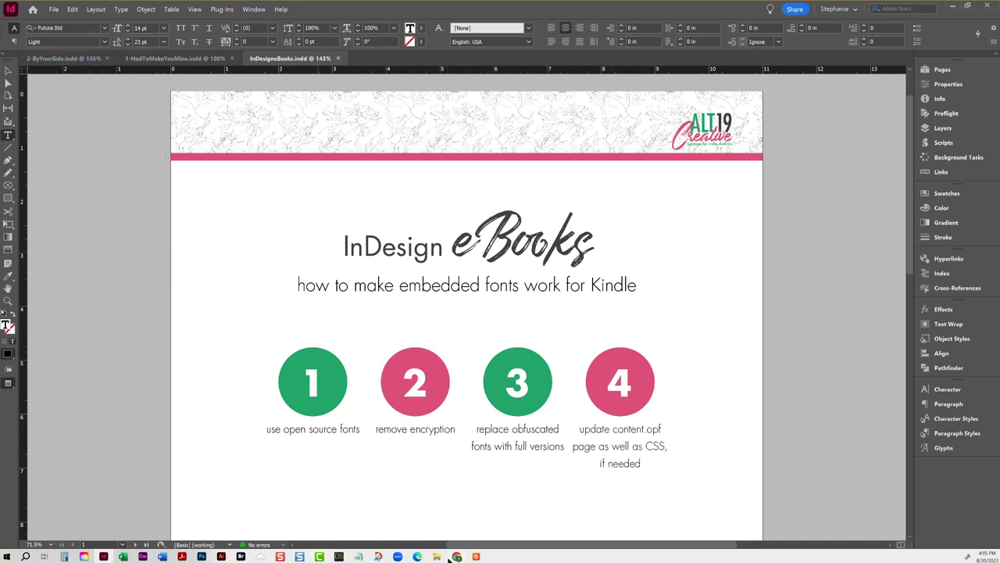
{"action": "mouse_move", "coordinate": [436, 556]}
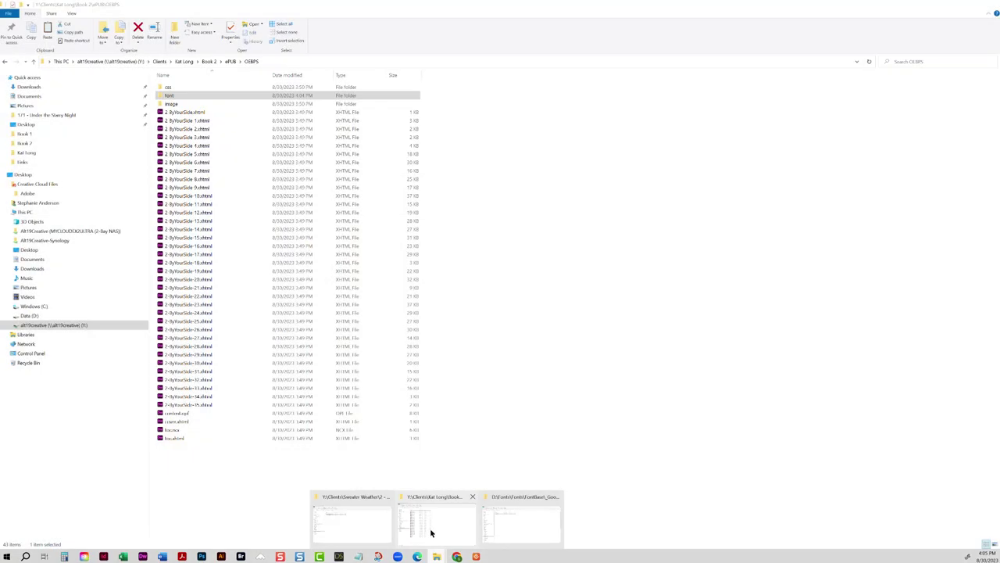
{"action": "left_click", "coordinate": [430, 533]}
{"action": "left_click", "coordinate": [180, 413]}
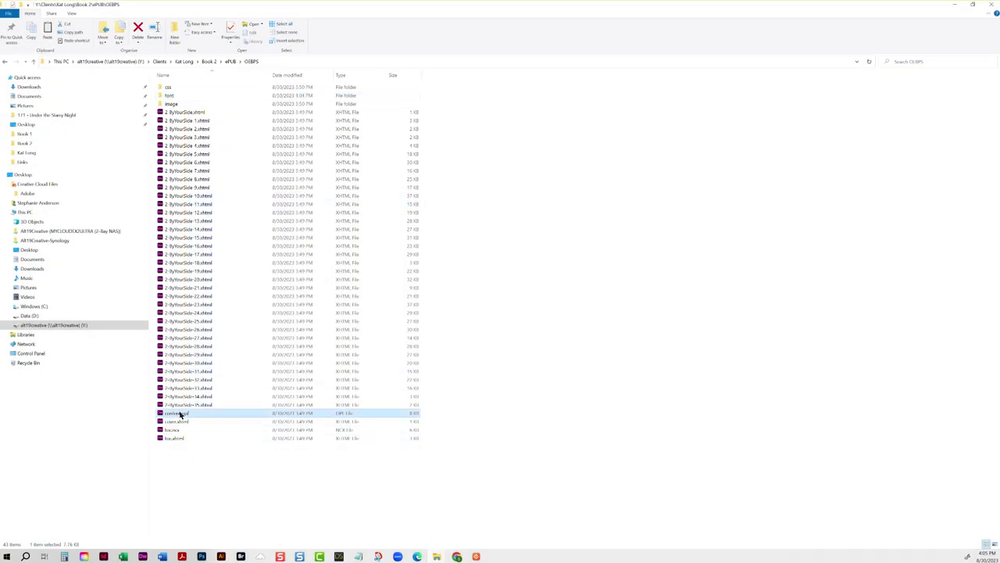
{"action": "double_click", "coordinate": [184, 416]}
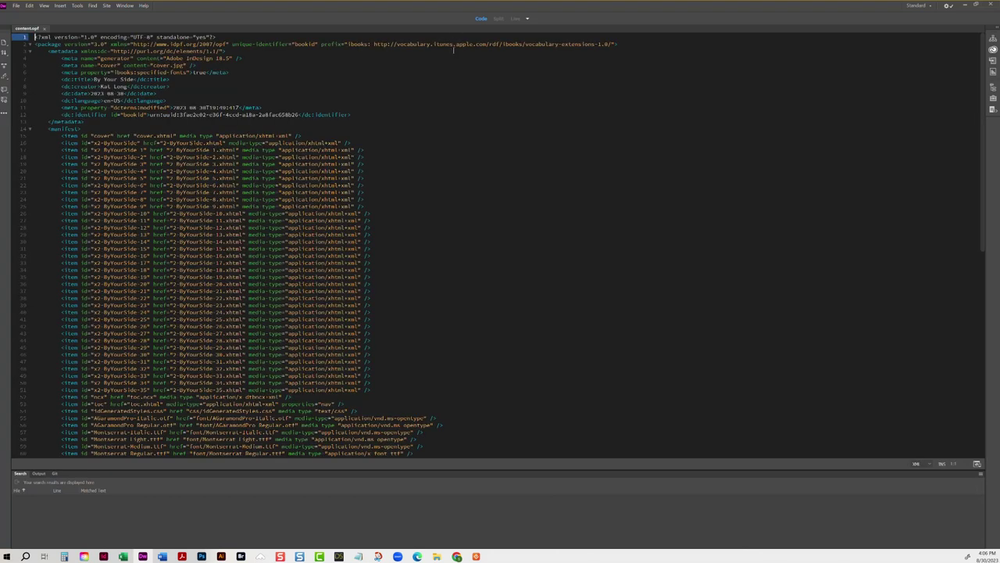
{"action": "scroll", "coordinate": [472, 98], "scroll_direction": "down", "scroll_amount": 6}
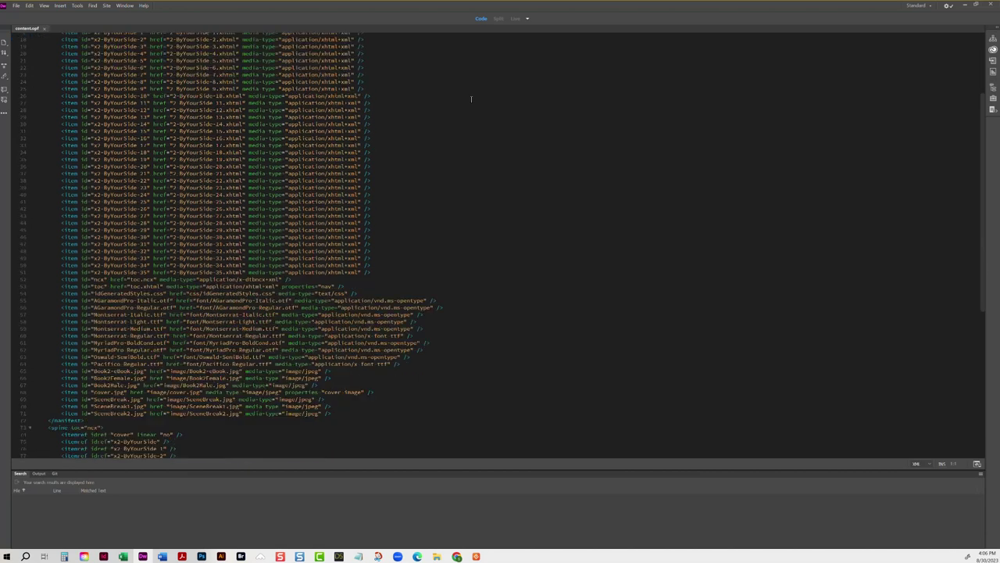
{"action": "scroll", "coordinate": [315, 136], "scroll_direction": "up", "scroll_amount": 6}
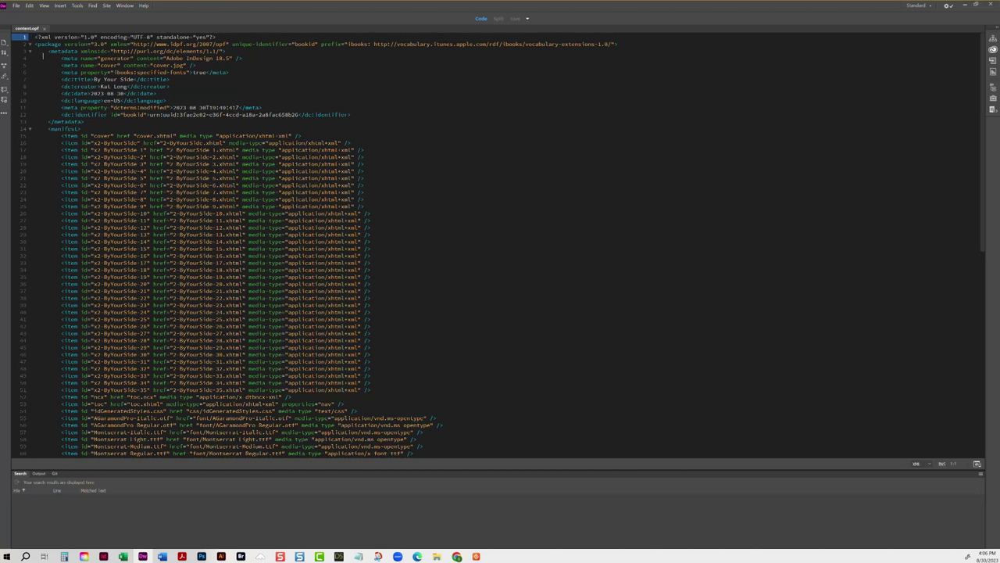
{"action": "left_click_drag", "start_coordinate": [33, 54], "coordinate": [33, 123]}
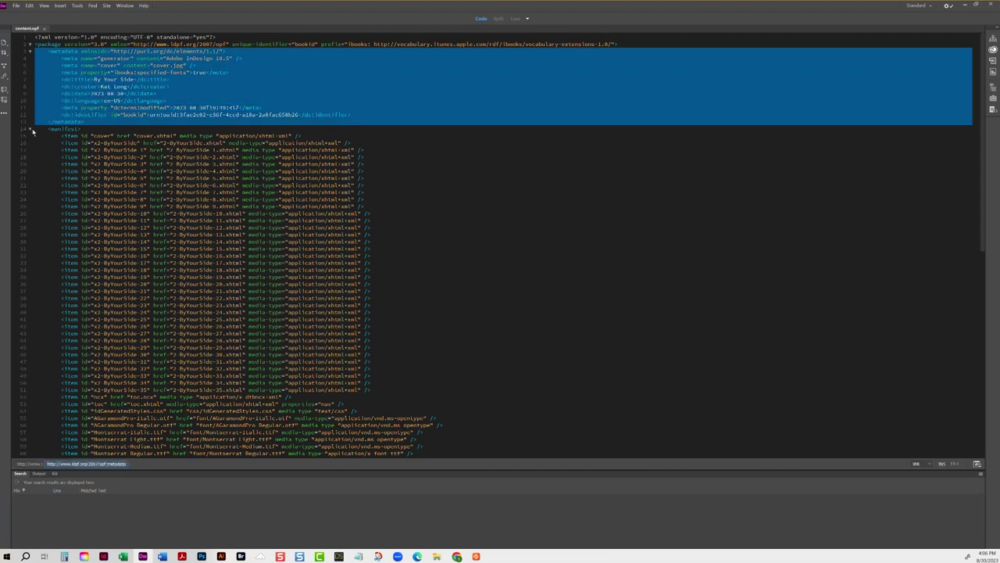
{"action": "left_click", "coordinate": [30, 128]}
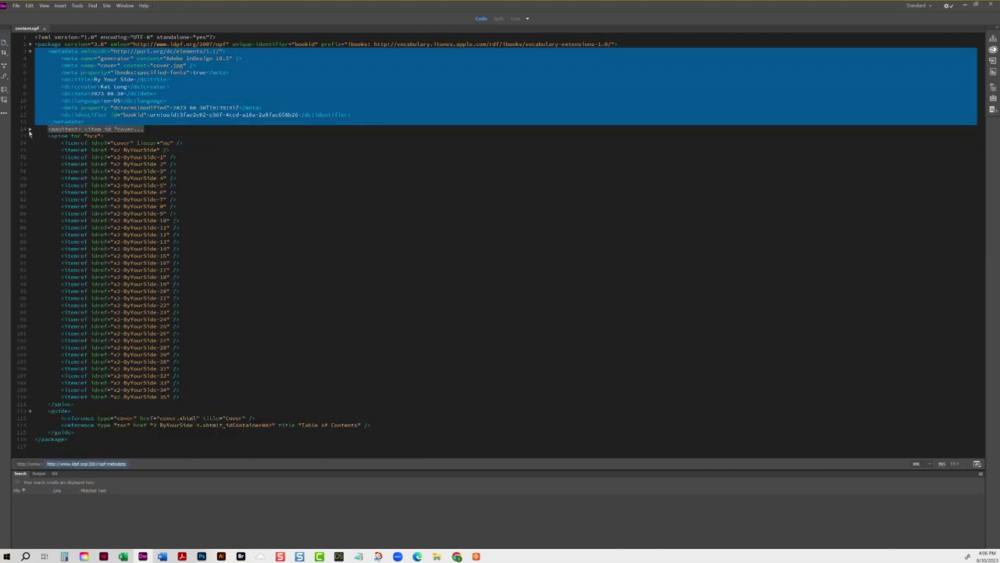
{"action": "left_click", "coordinate": [29, 133]}
{"action": "left_click", "coordinate": [26, 163]}
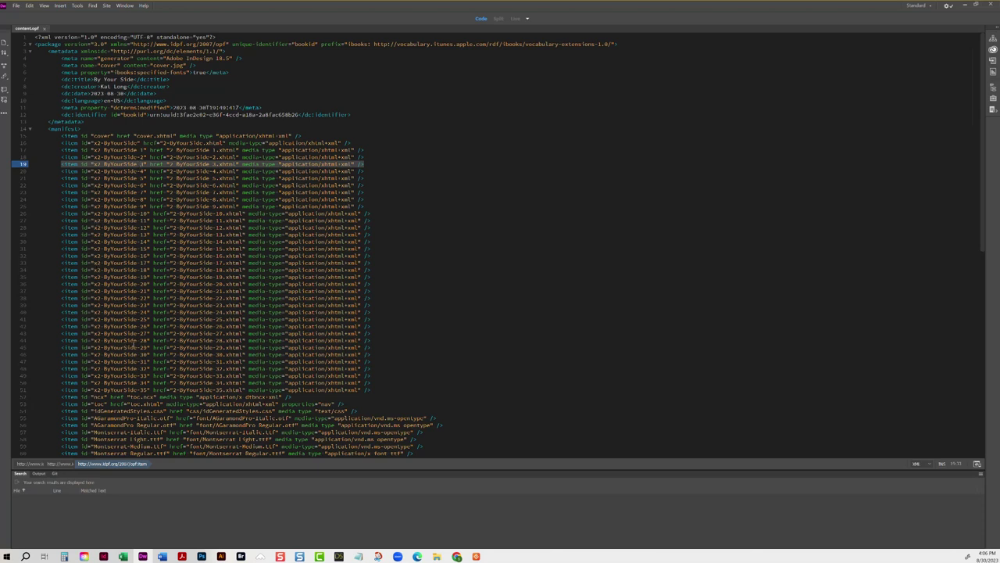
{"action": "scroll", "coordinate": [121, 409], "scroll_direction": "down", "scroll_amount": 6}
{"action": "scroll", "coordinate": [21, 206], "scroll_direction": "down", "scroll_amount": 13}
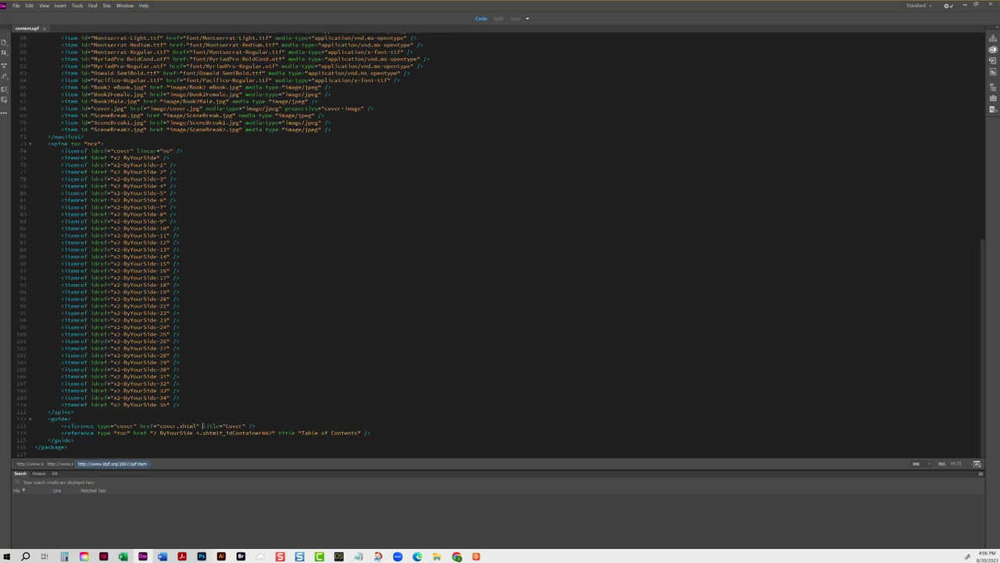
{"action": "left_click", "coordinate": [353, 432]}
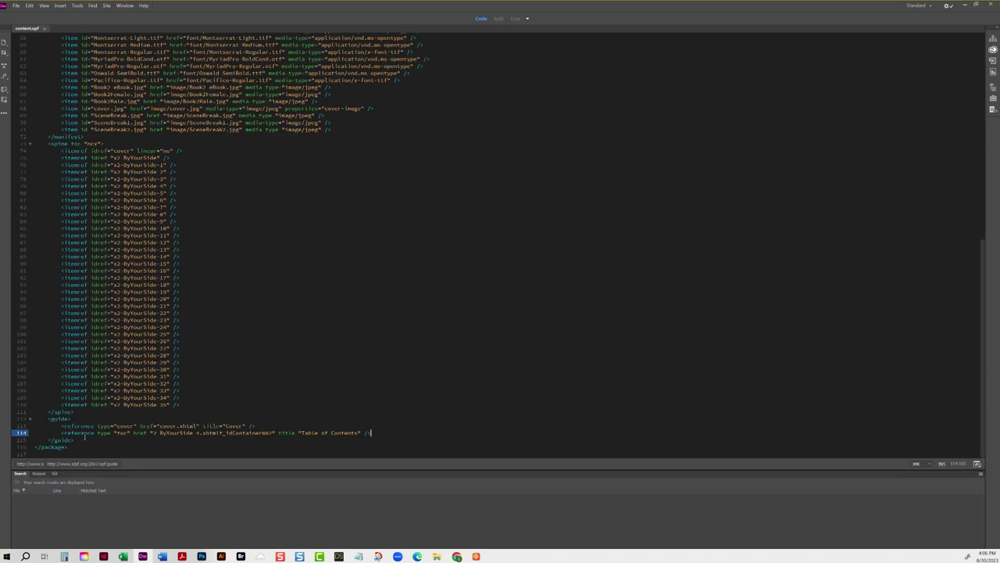
{"action": "scroll", "coordinate": [190, 408], "scroll_direction": "up", "scroll_amount": 10}
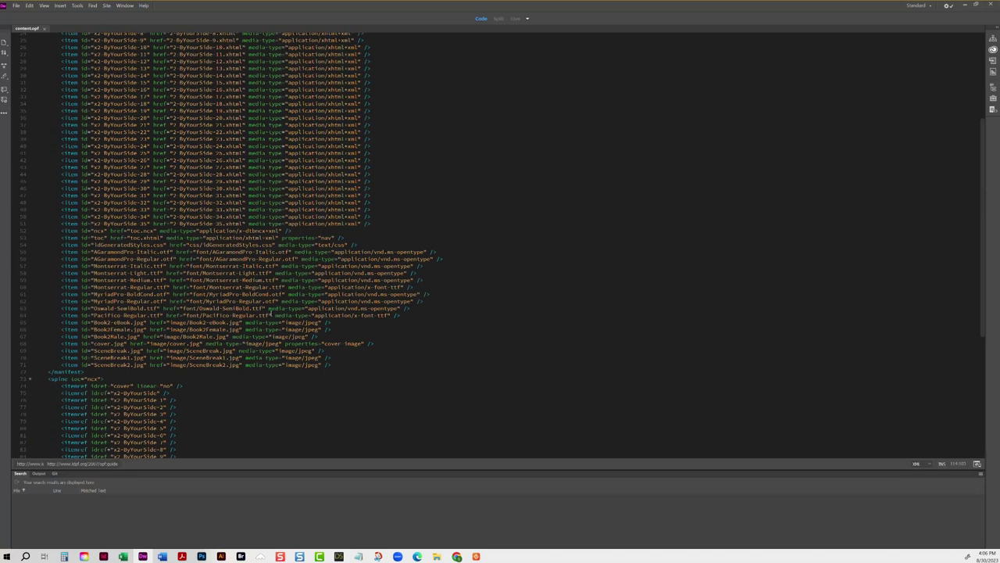
{"action": "left_click", "coordinate": [165, 336]}
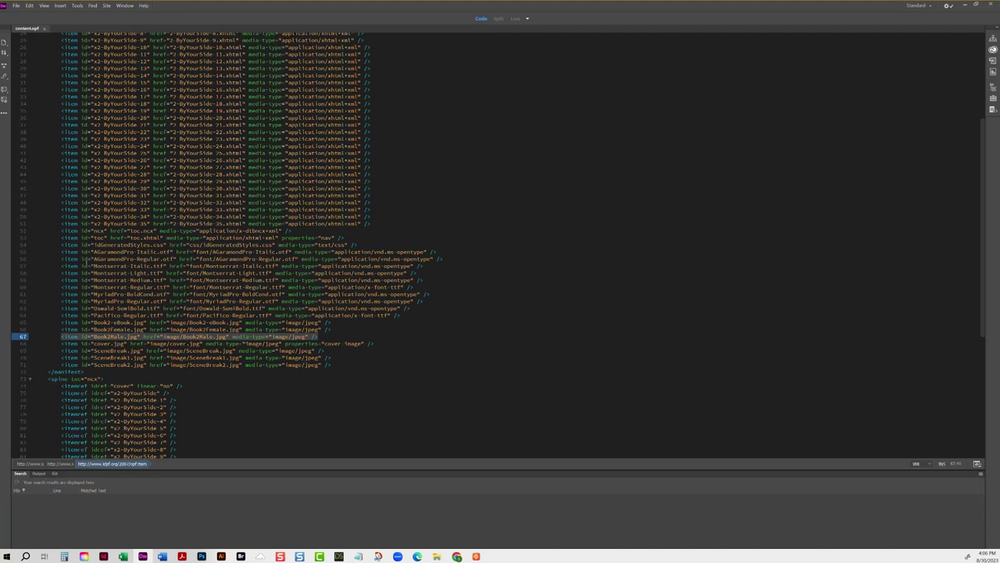
{"action": "scroll", "coordinate": [223, 212], "scroll_direction": "up", "scroll_amount": 8}
{"action": "scroll", "coordinate": [53, 223], "scroll_direction": "down", "scroll_amount": 10}
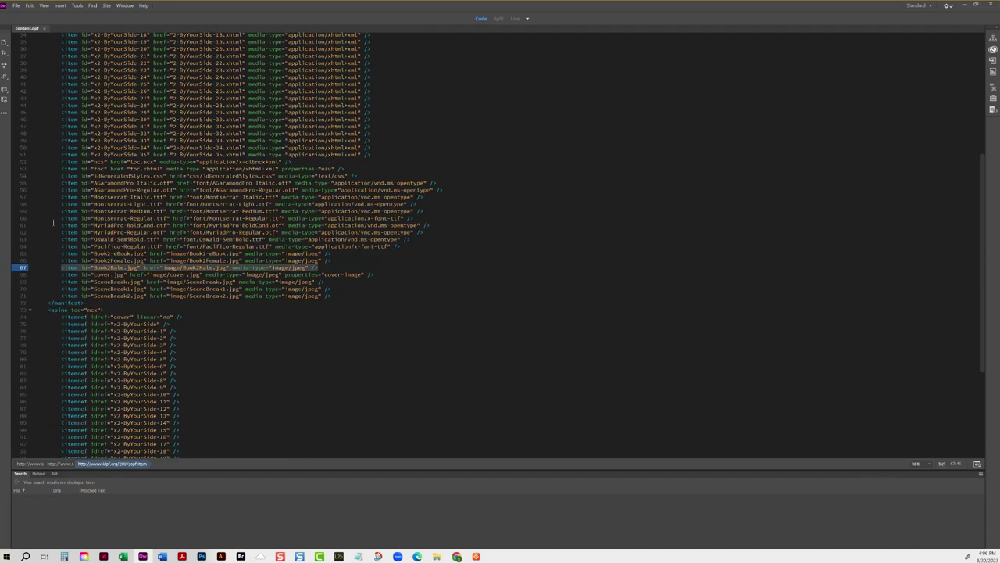
Step: Delete the nine font item lines from AGaramondPro Italic to Oswald SemiBold in the manifest
{"action": "left_click", "coordinate": [21, 179]}
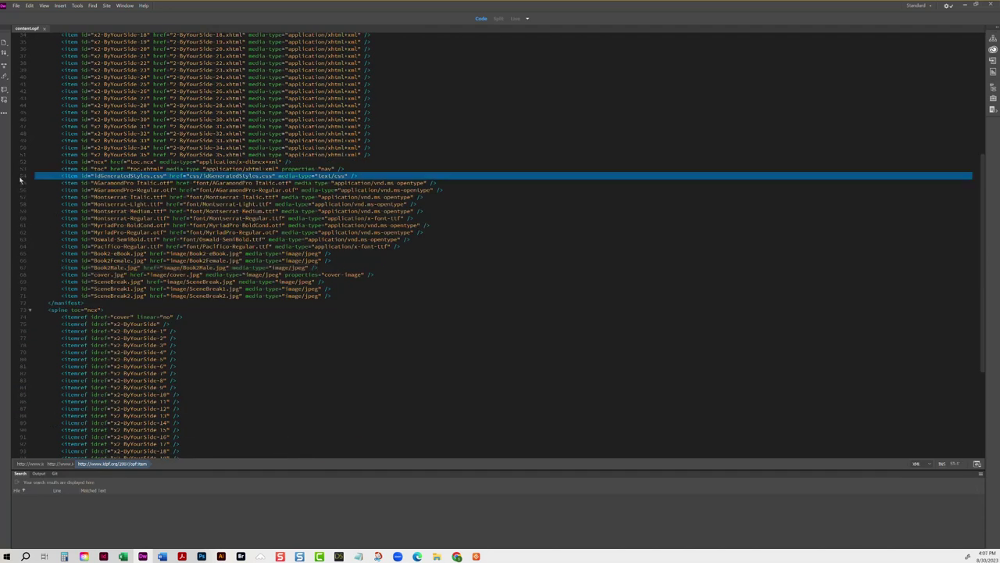
{"action": "left_click", "coordinate": [21, 184]}
{"action": "left_click_drag", "start_coordinate": [20, 189], "coordinate": [21, 256]}
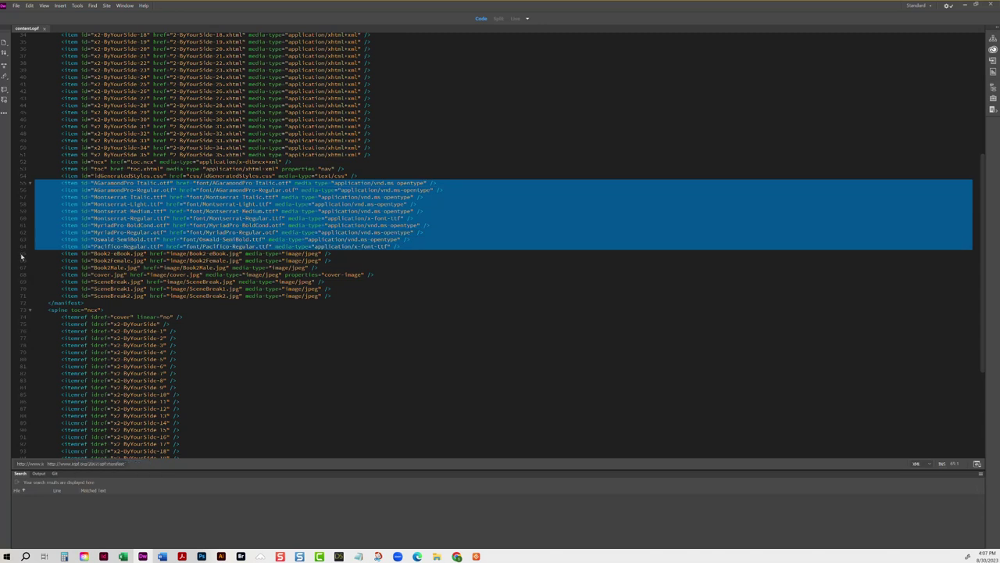
{"action": "left_click", "coordinate": [399, 240]}
{"action": "left_click_drag", "start_coordinate": [398, 239], "coordinate": [326, 239]}
{"action": "key", "text": "ctrl+c"}
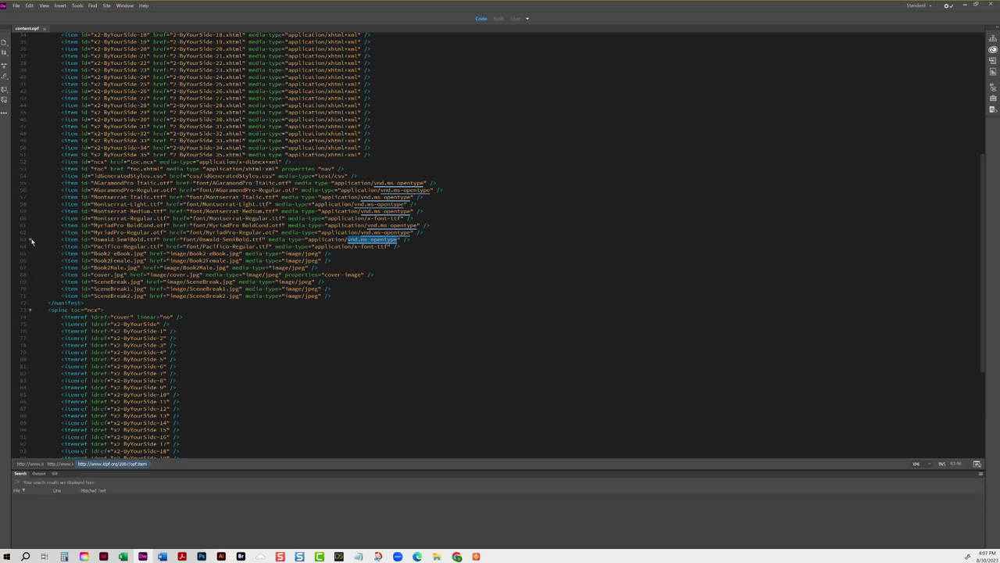
{"action": "left_click_drag", "start_coordinate": [27, 245], "coordinate": [19, 184]}
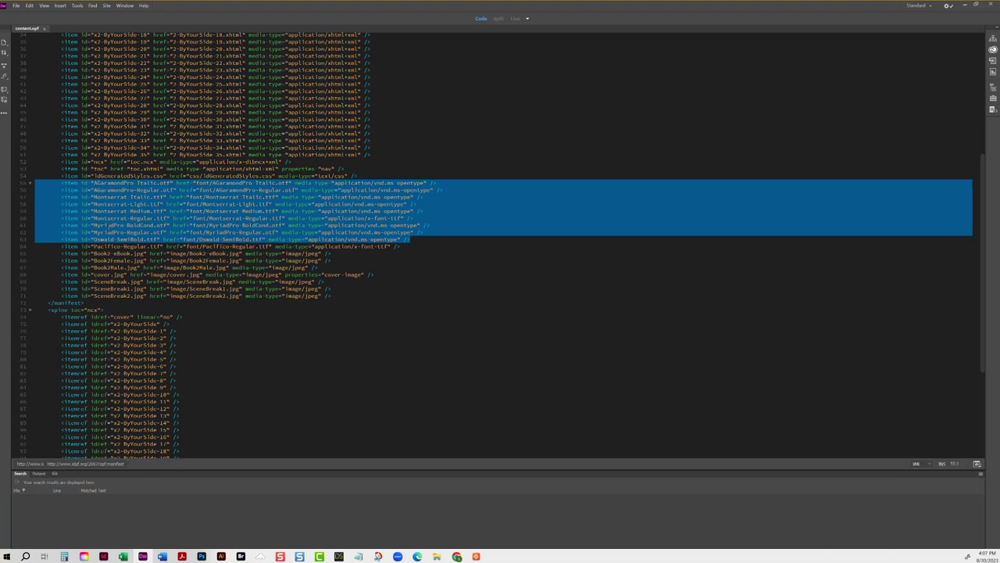
{"action": "key", "text": "Delete"}
{"action": "key", "text": "Delete"}
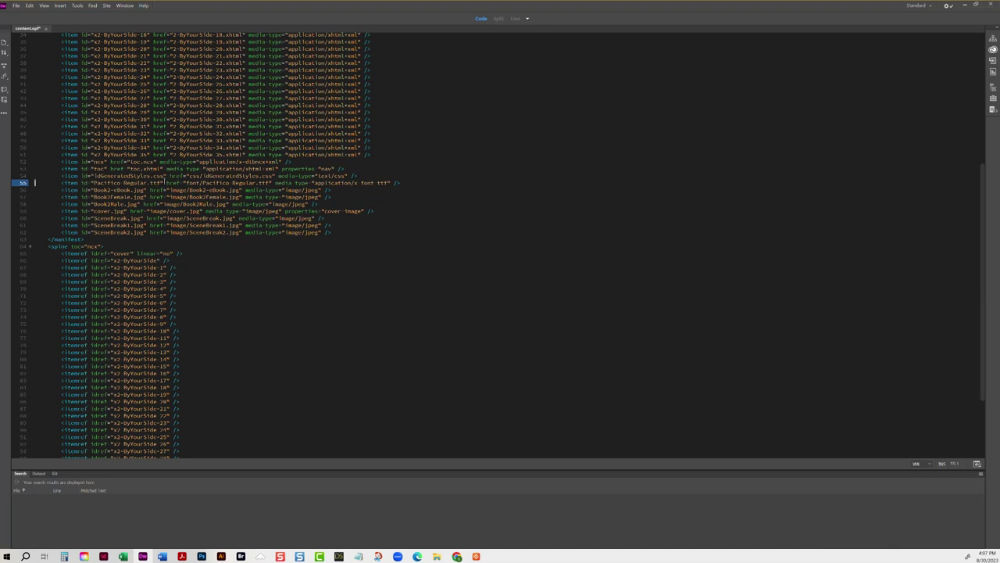
Step: Replace the Pacifico item's x-font-ttf media type with vnd.ms-opentype
{"action": "double_click", "coordinate": [155, 182]}
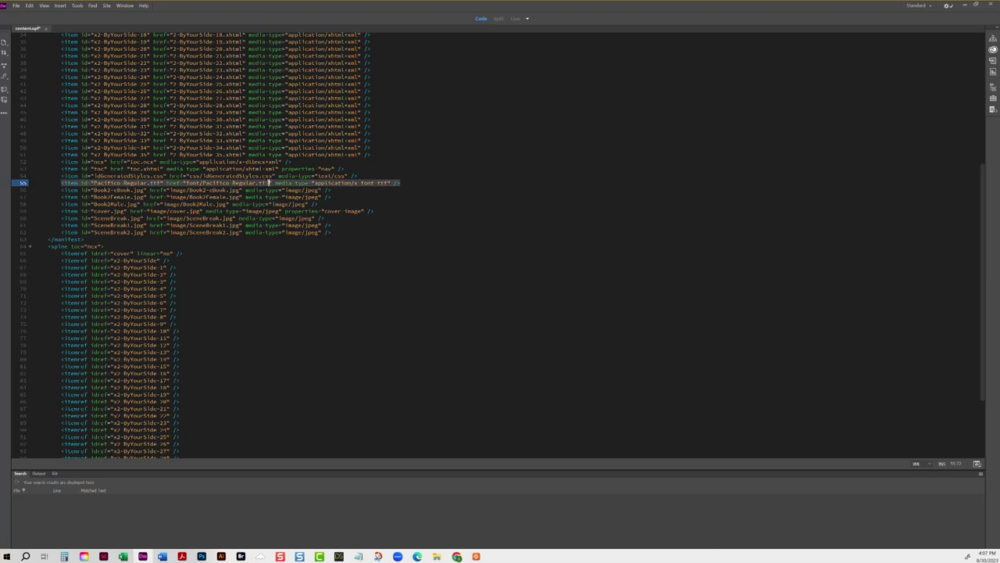
{"action": "double_click", "coordinate": [263, 182]}
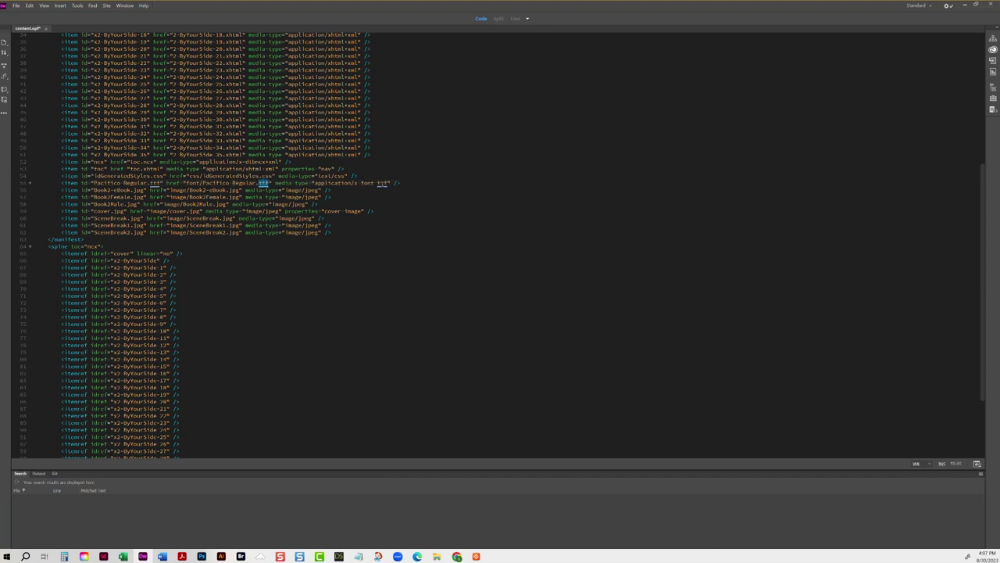
{"action": "left_click_drag", "start_coordinate": [388, 182], "coordinate": [356, 182]}
{"action": "key", "text": "ctrl+v"}
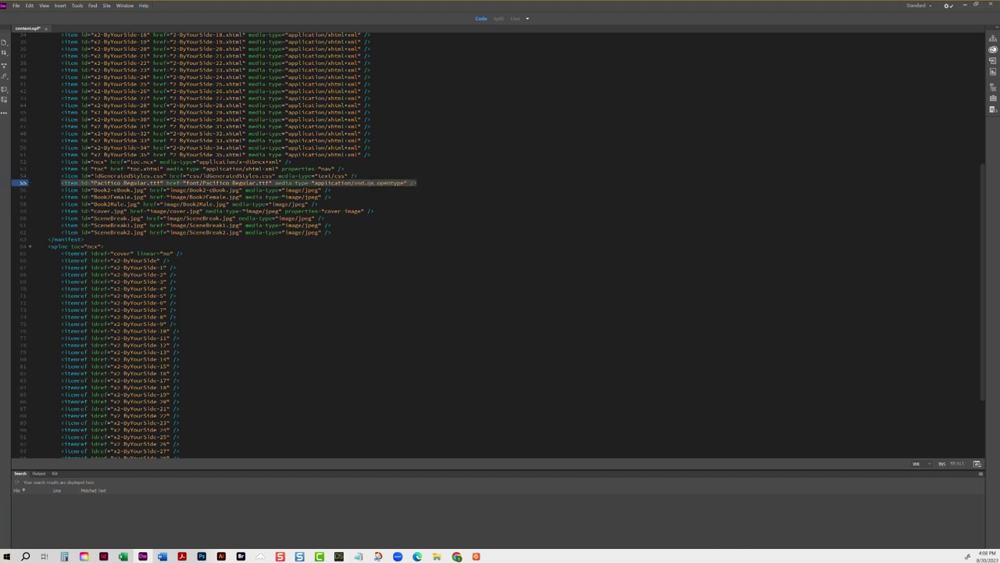
{"action": "left_click", "coordinate": [451, 184]}
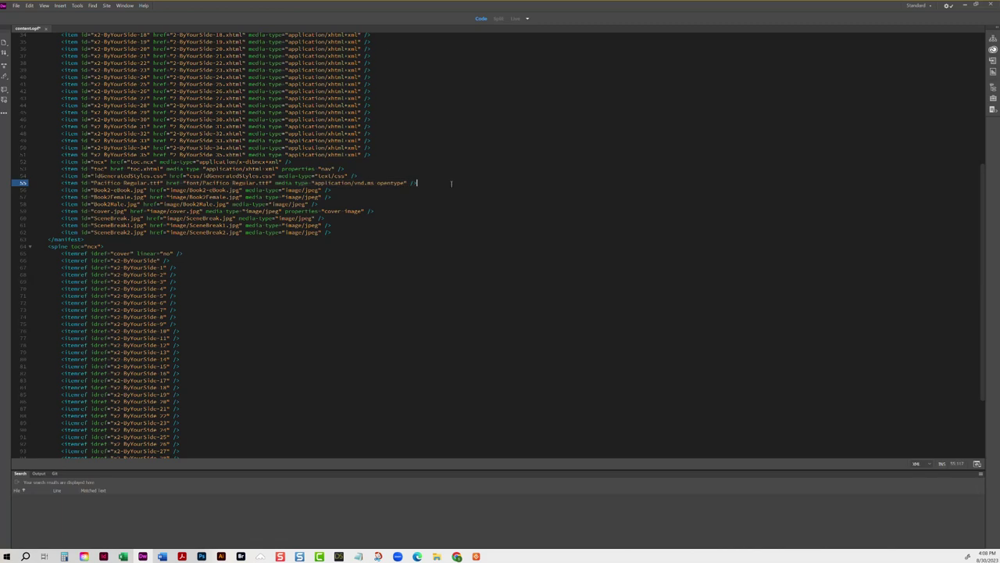
Step: Check the edited Pacifico manifest line and close content.opf
{"action": "left_click", "coordinate": [22, 183]}
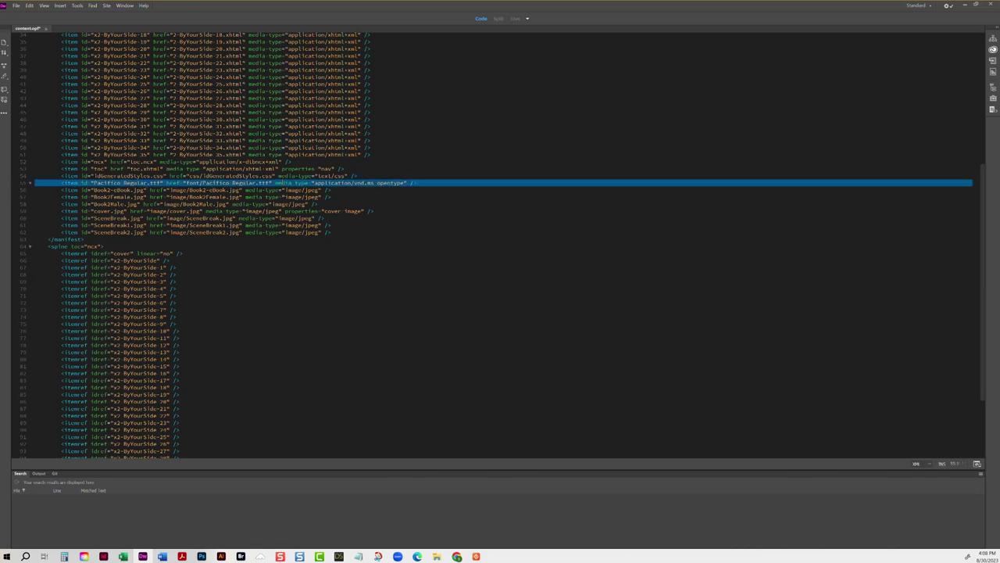
{"action": "double_click", "coordinate": [390, 183]}
{"action": "triple_click", "coordinate": [390, 183]}
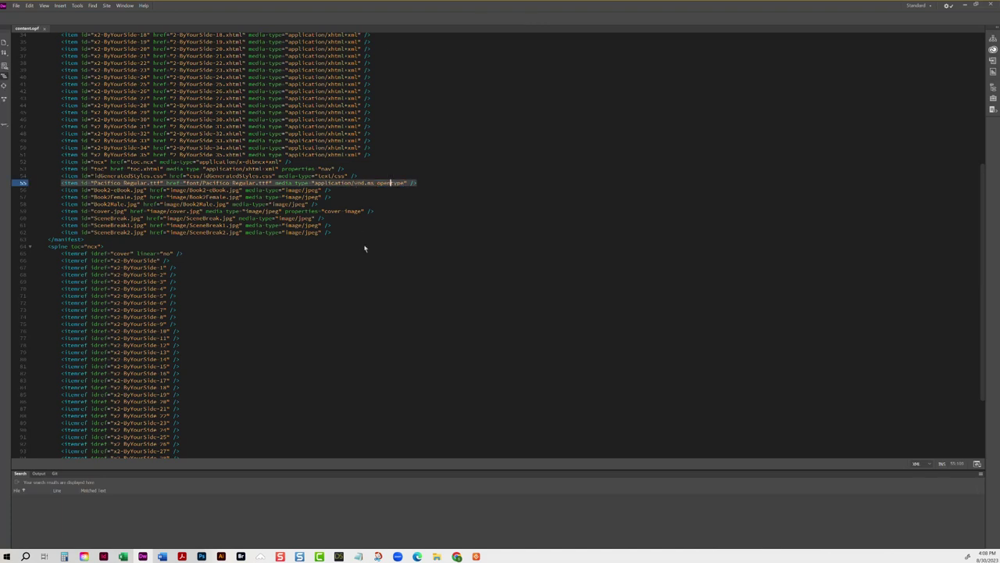
{"action": "key", "text": "ctrl+w"}
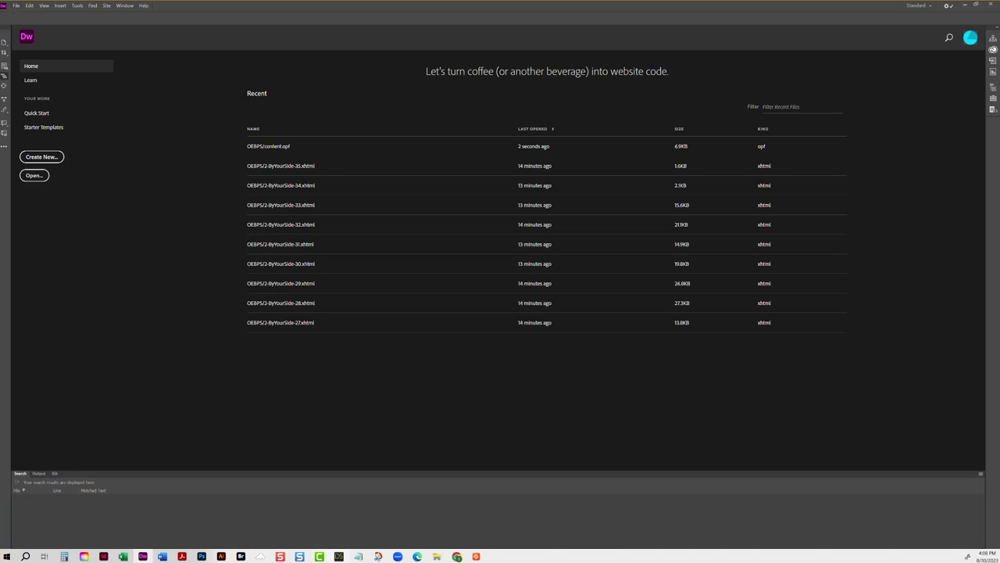
Step: Open idGeneratedStyles.css from the OEBPS css folder
{"action": "mouse_move", "coordinate": [436, 554]}
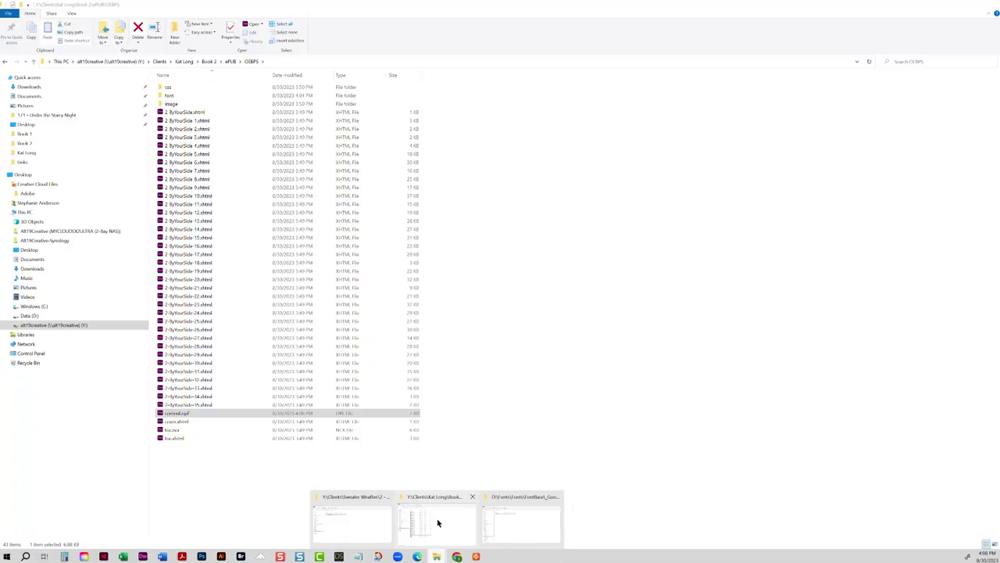
{"action": "left_click", "coordinate": [439, 523]}
{"action": "double_click", "coordinate": [195, 87]}
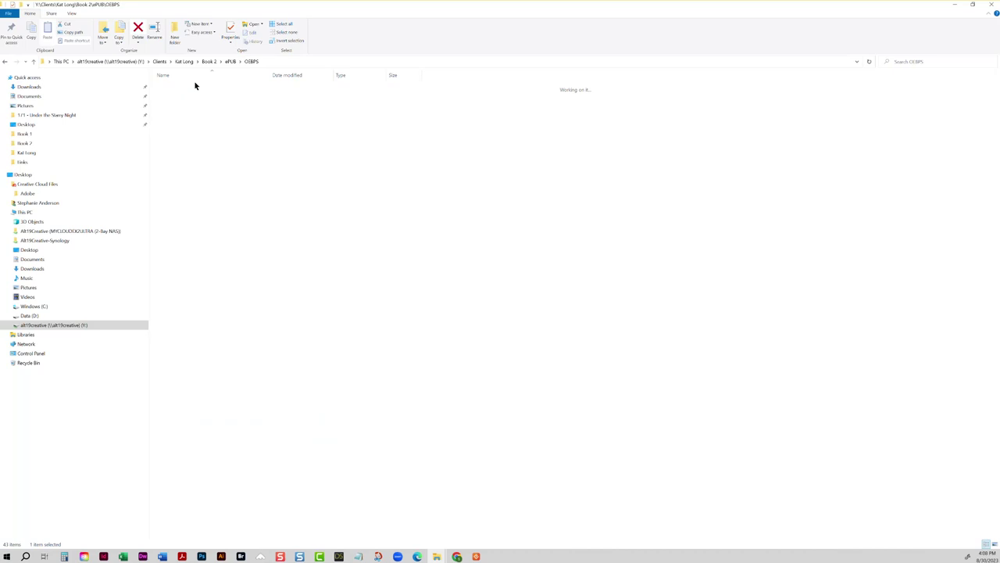
{"action": "double_click", "coordinate": [187, 87]}
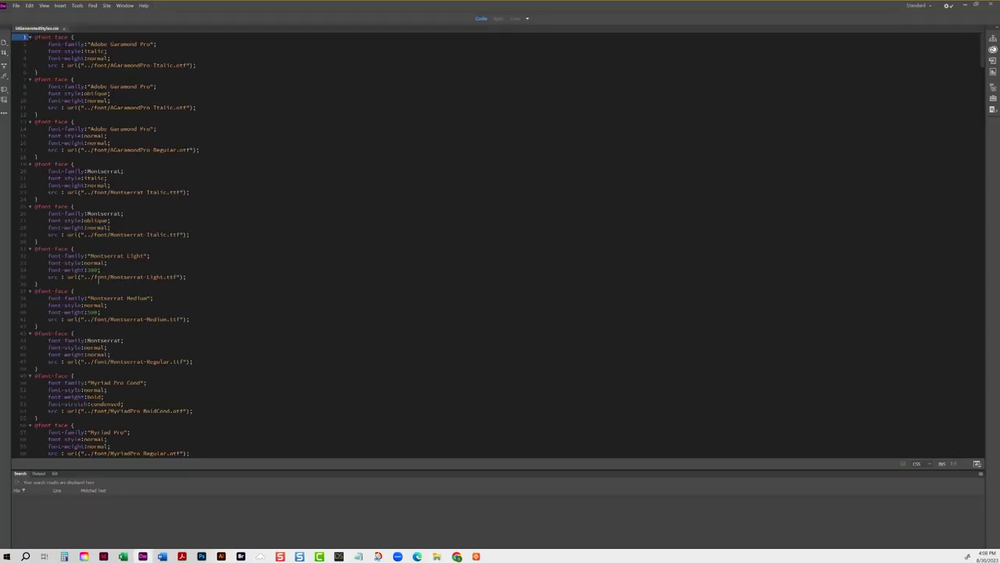
{"action": "scroll", "coordinate": [100, 297], "scroll_direction": "down", "scroll_amount": 5}
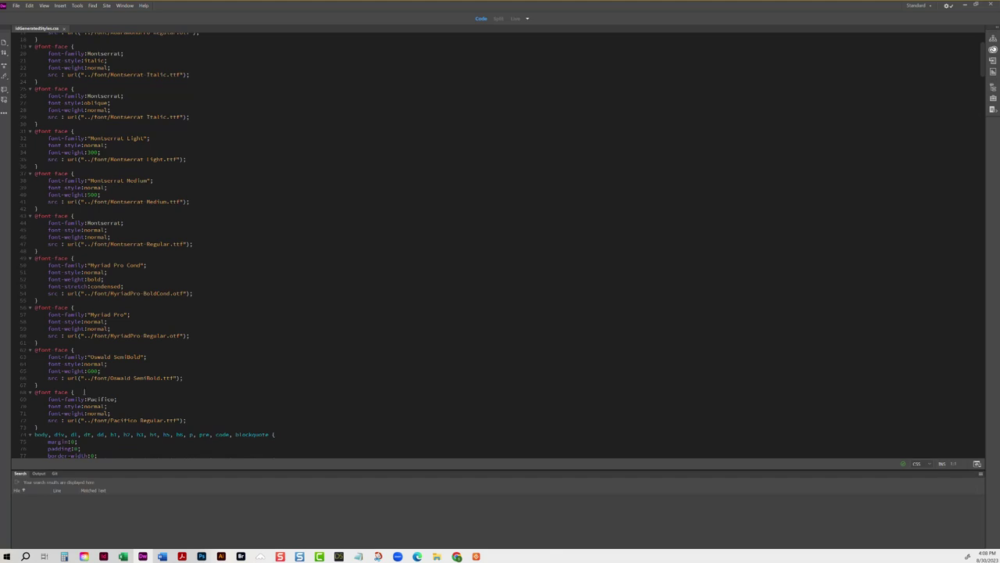
{"action": "left_click", "coordinate": [59, 382], "text": "shift"}
{"action": "key", "text": "BackSpace"}
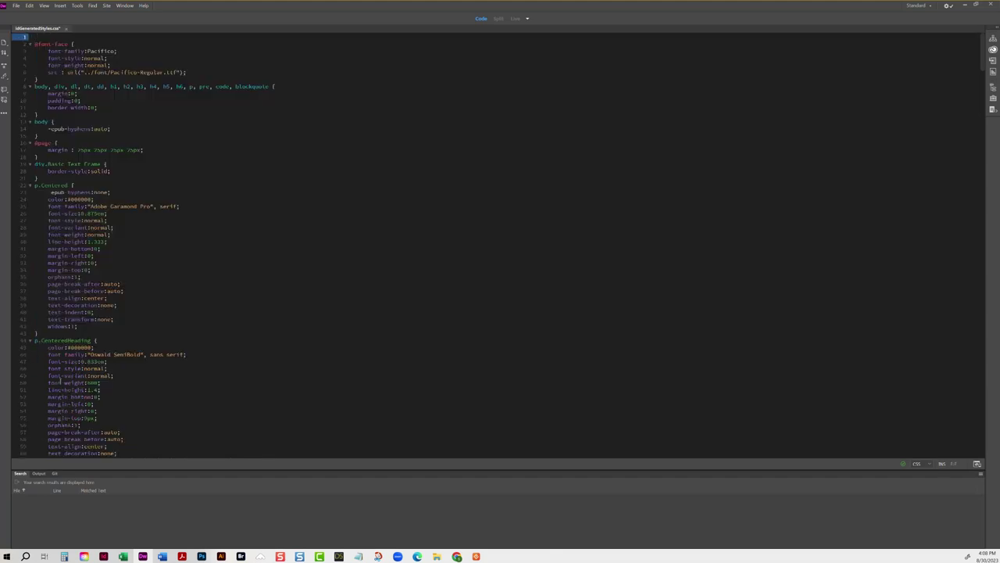
{"action": "key", "text": "Delete"}
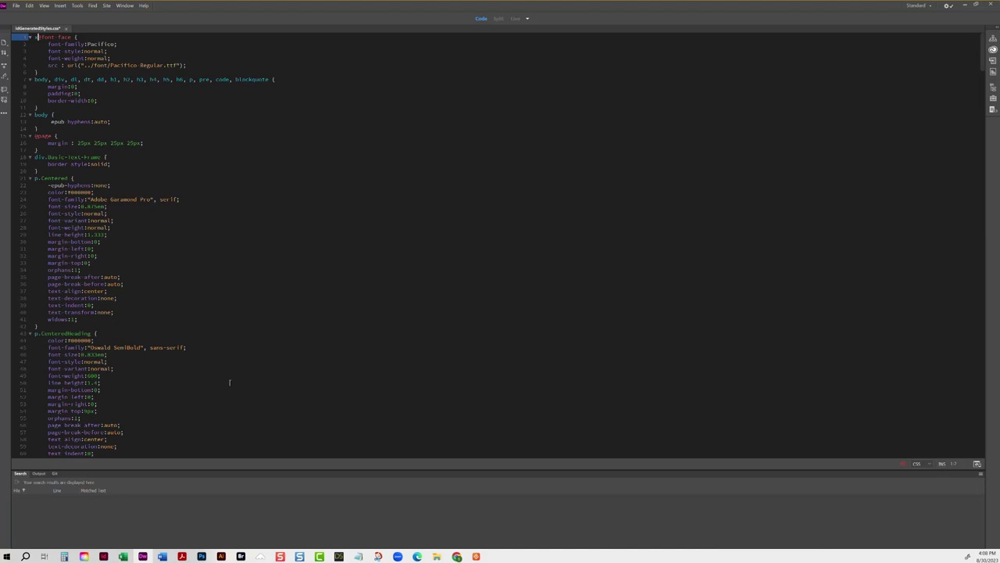
{"action": "key", "text": "Delete"}
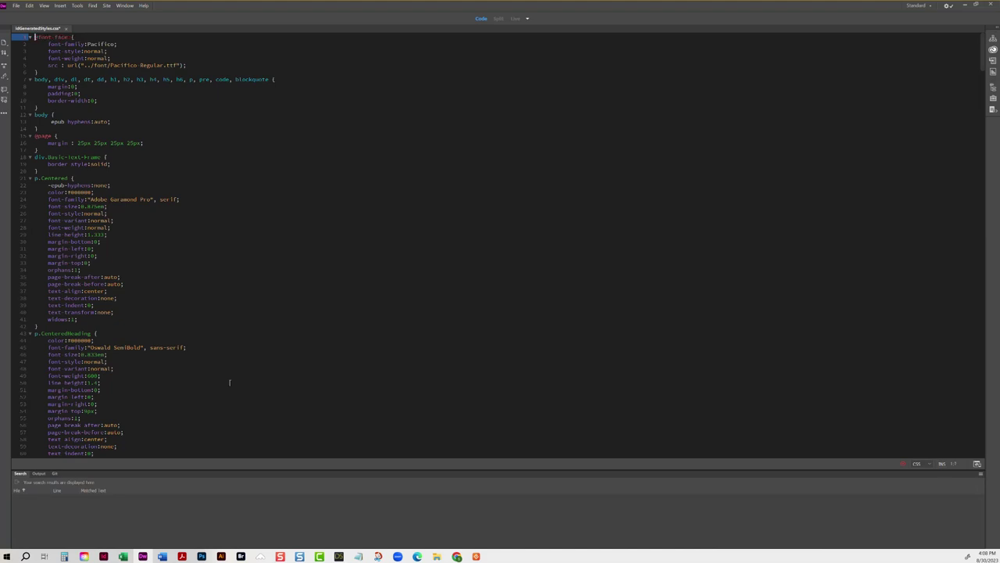